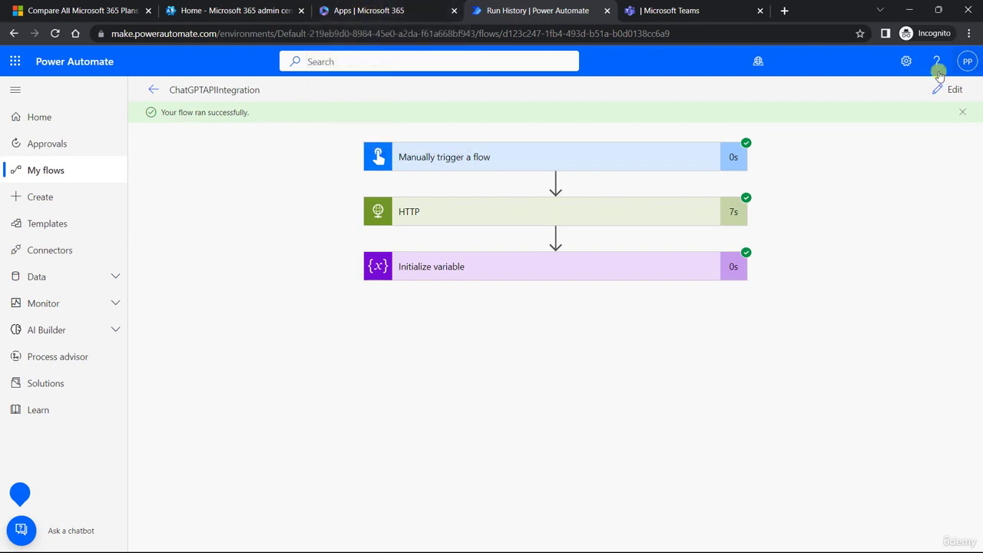
left_click(376, 10)
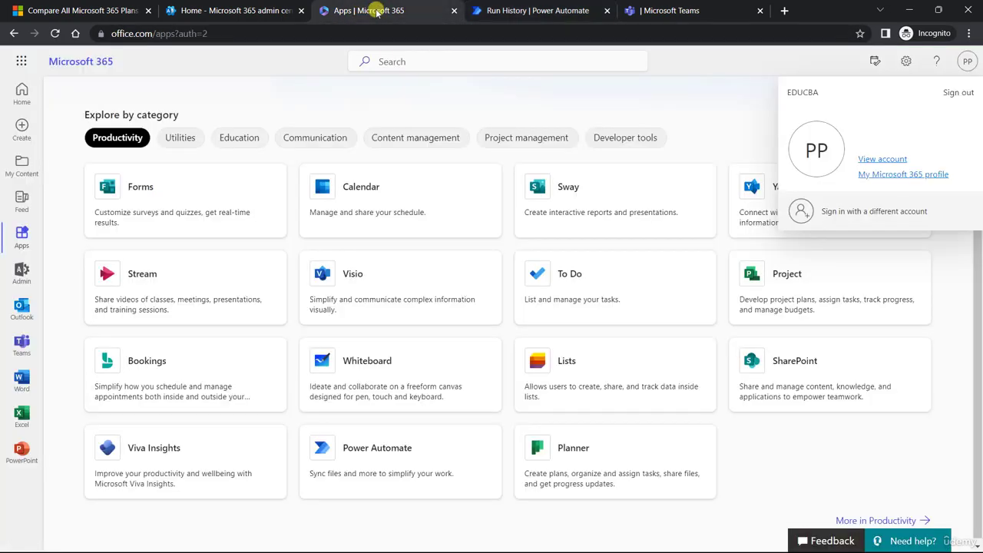
left_click(536, 14)
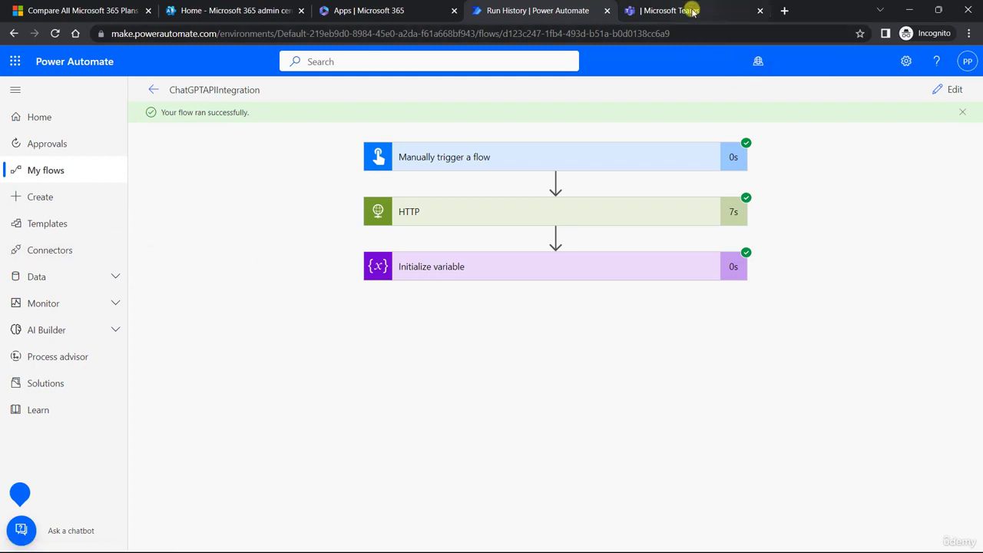
left_click(653, 8)
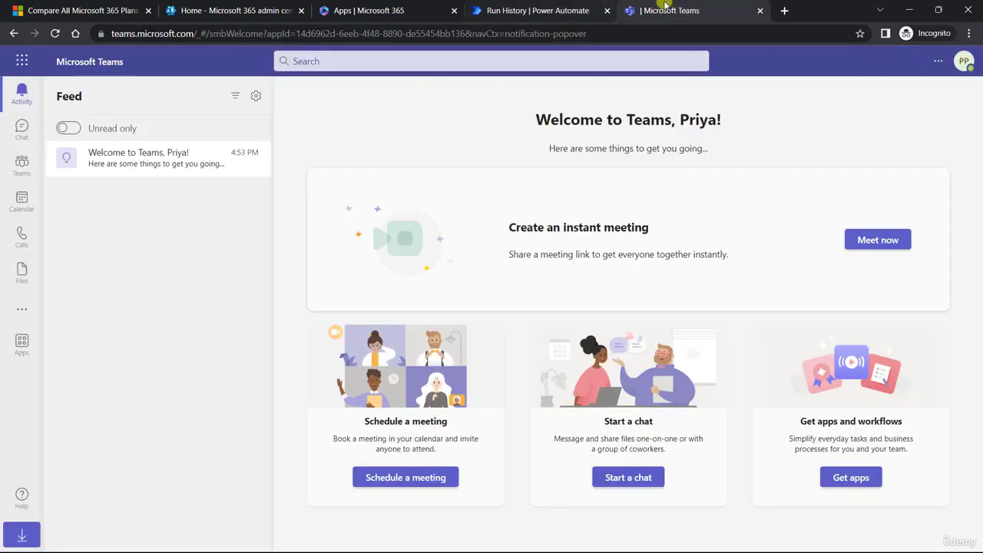
left_click(559, 7)
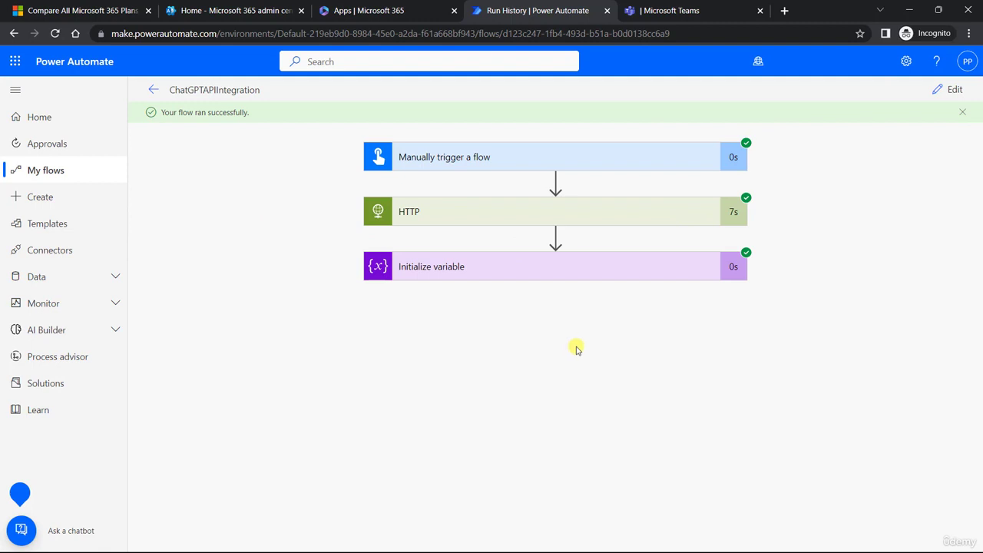
Switch to Microsoft Teams and add a channel named "chatbotexample" with Standard privacy to the existing team.
left_click(684, 10)
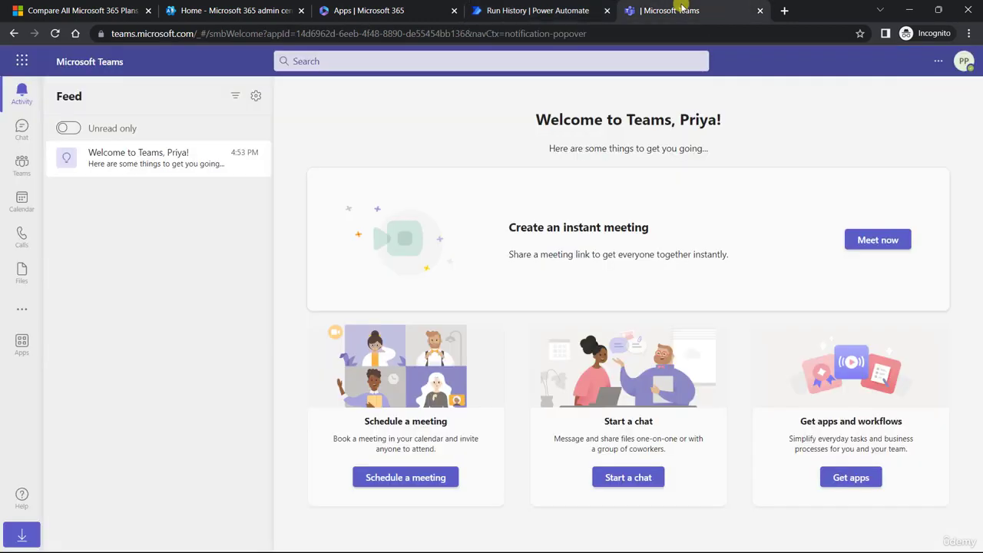
left_click(22, 165)
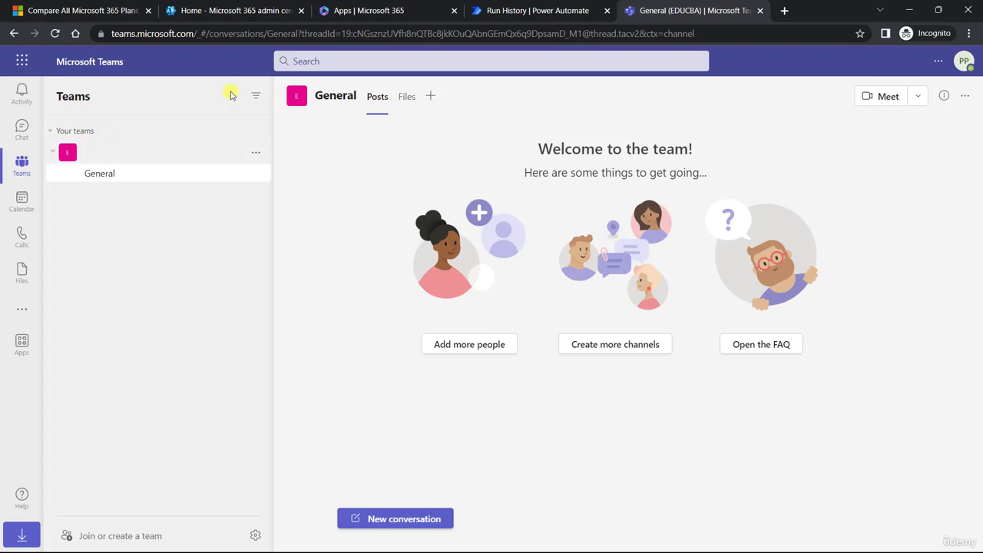
left_click(256, 95)
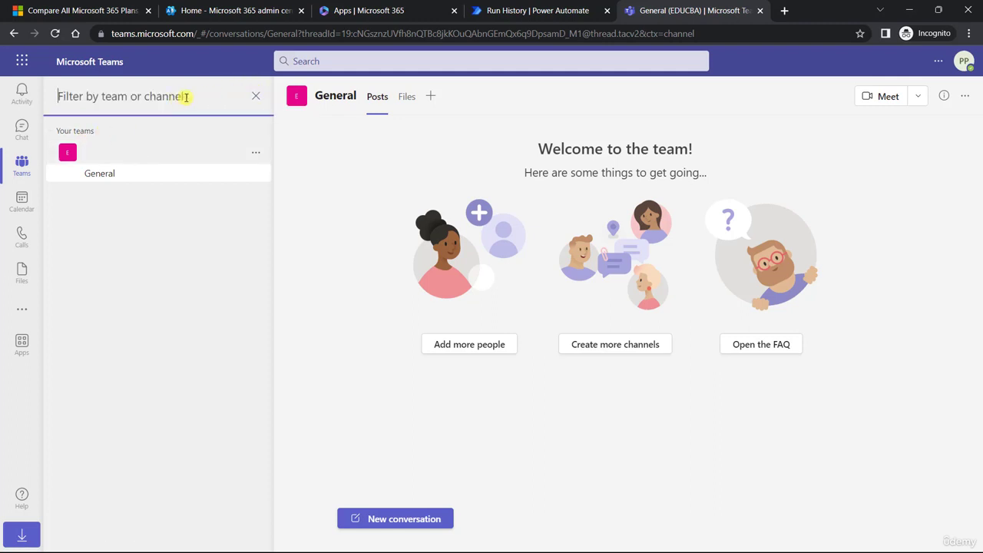
left_click(294, 285)
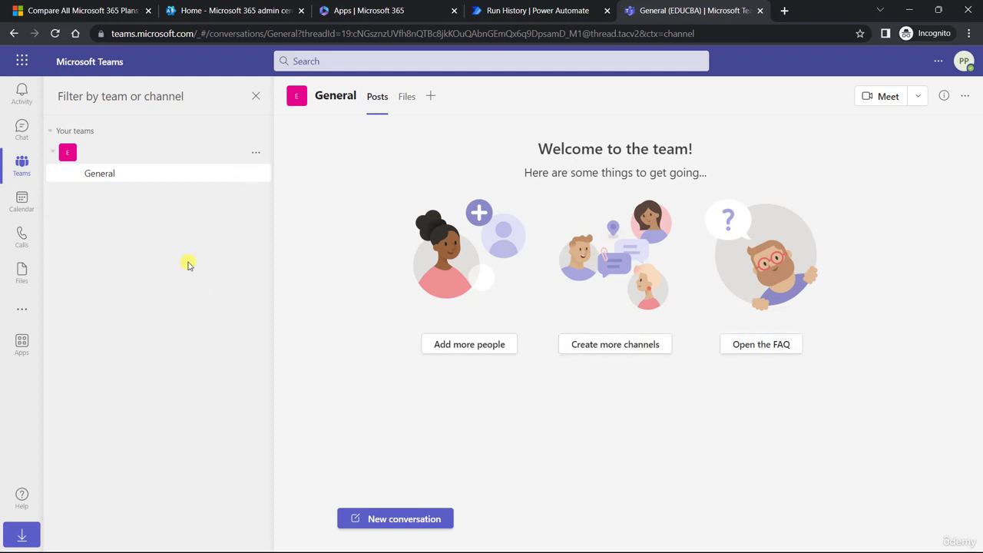
left_click(253, 156)
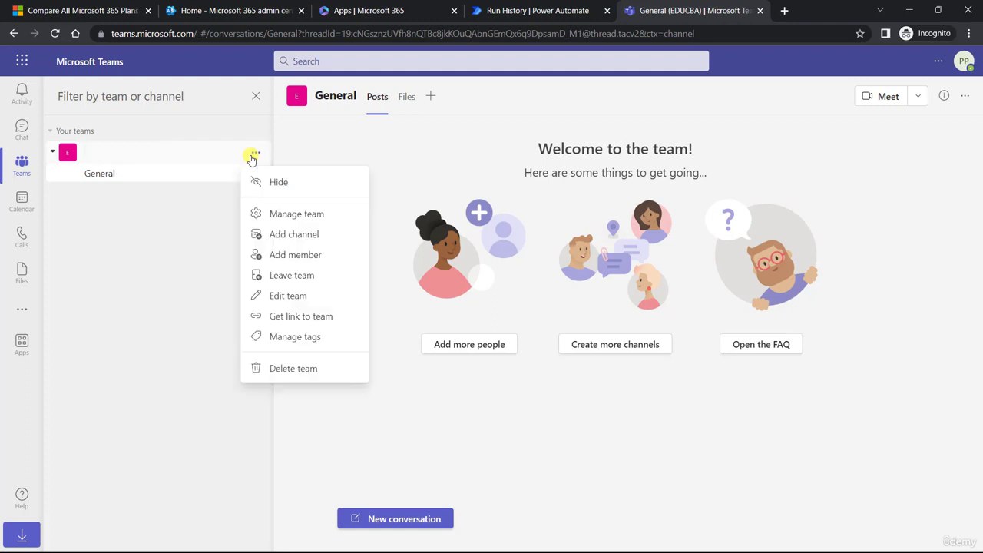
left_click(271, 237)
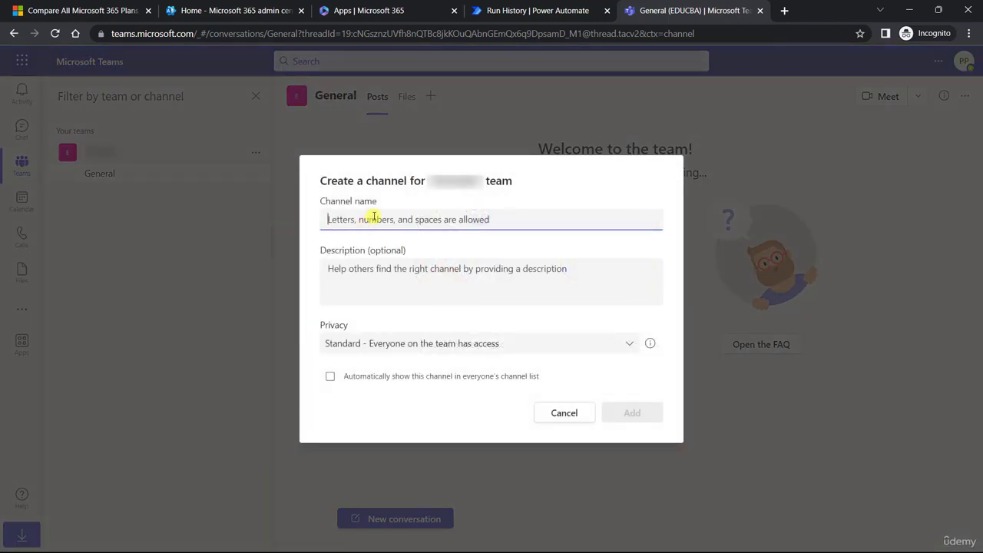
type("chatbotex")
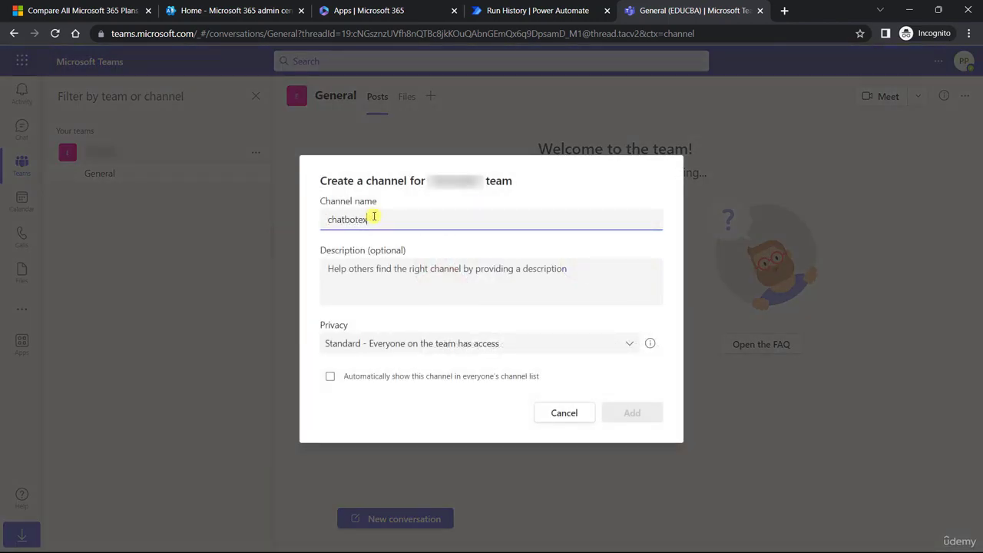
type("ample")
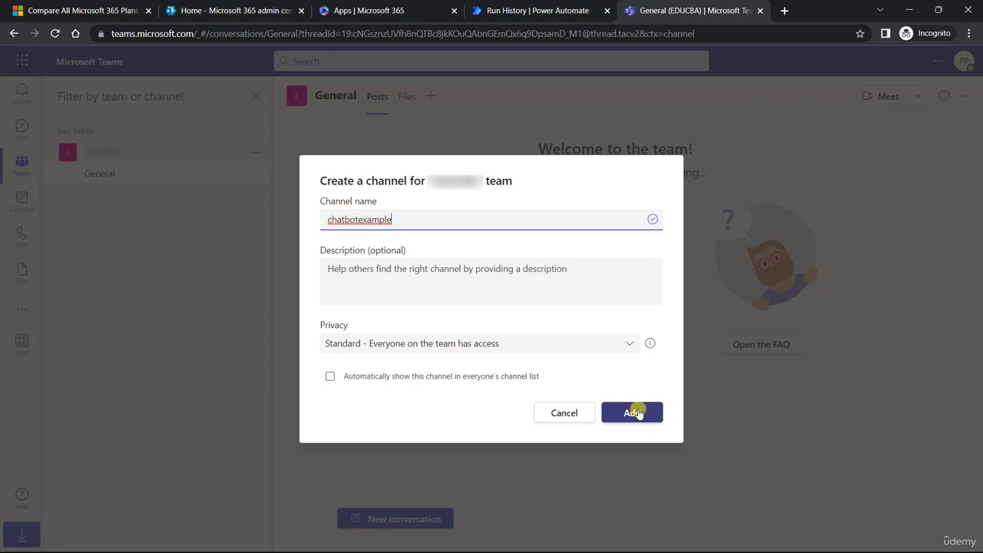
left_click(635, 412)
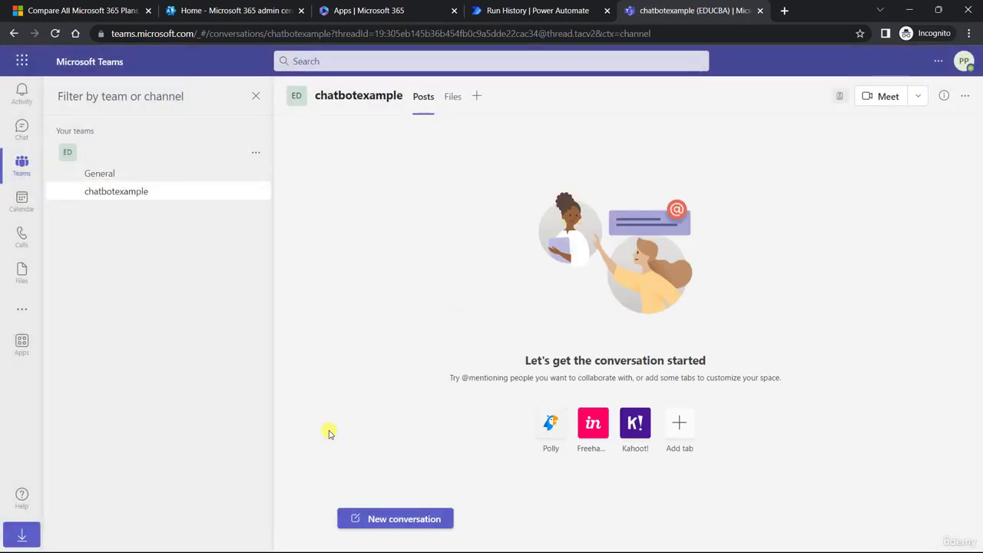
Post a new conversation reading "Hey everyone how are you" in the chatbotexample channel.
left_click(376, 511)
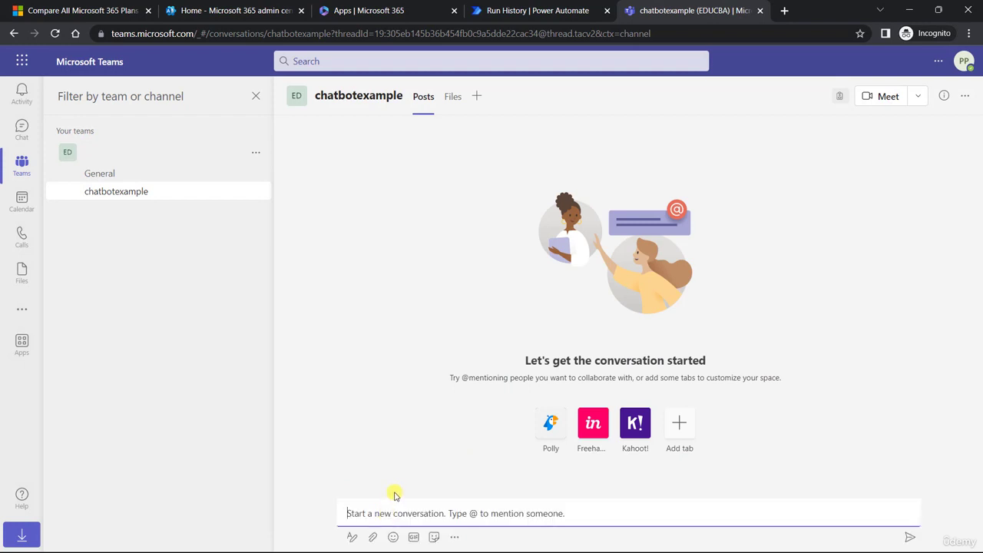
type("Hey")
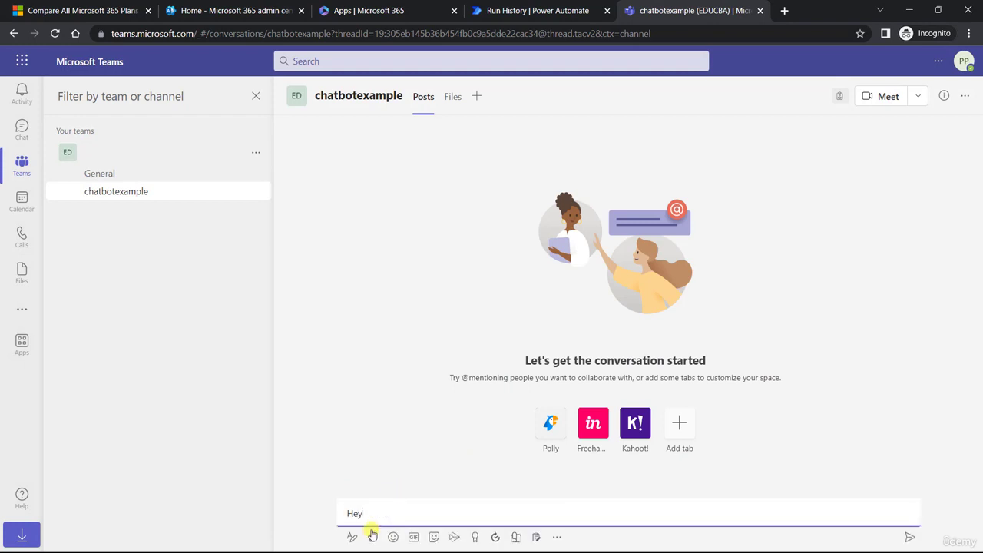
type(" everyone how are you")
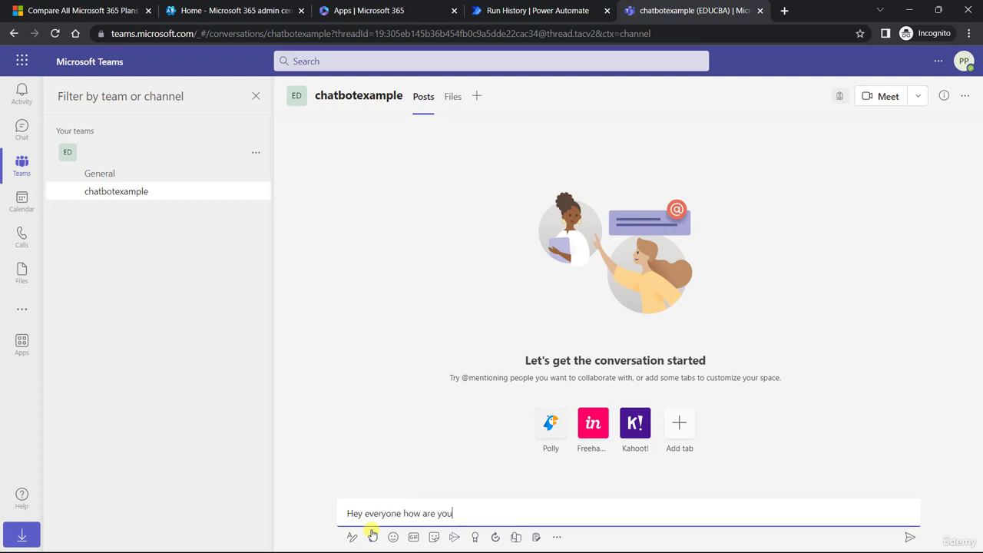
key("Return")
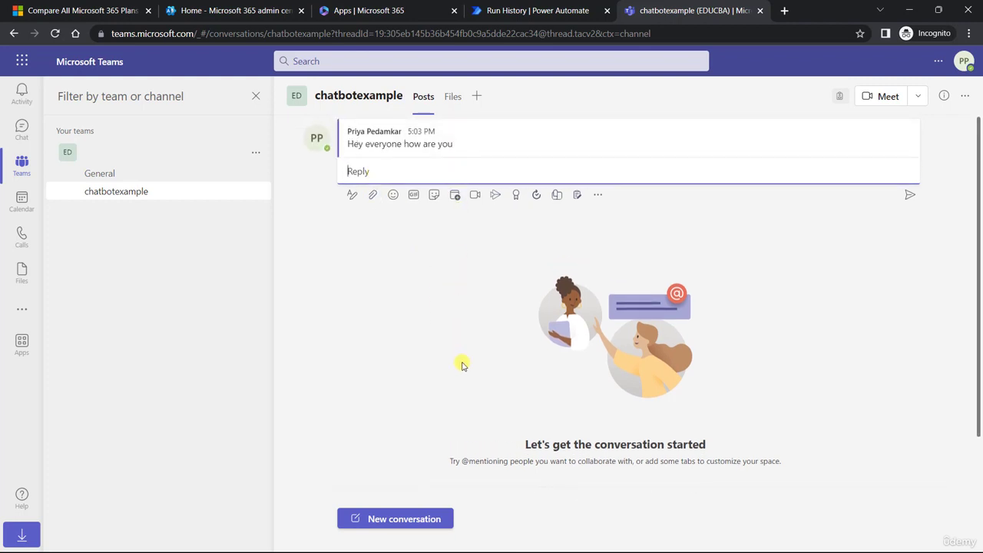
Post a second, separate conversation reading "what's up?" in the chatbotexample channel.
left_click(403, 517)
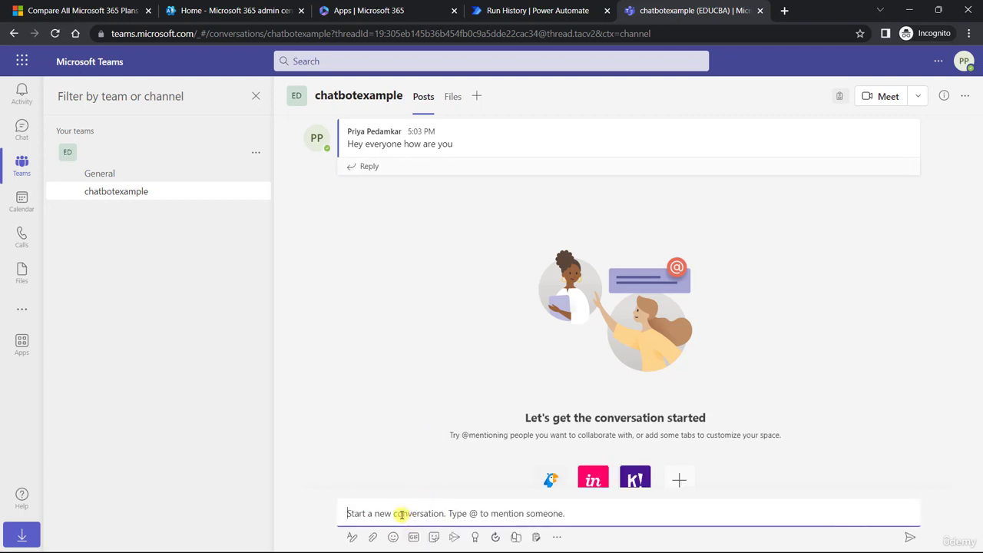
type("whats")
key("BackSpace")
key("BackSpace")
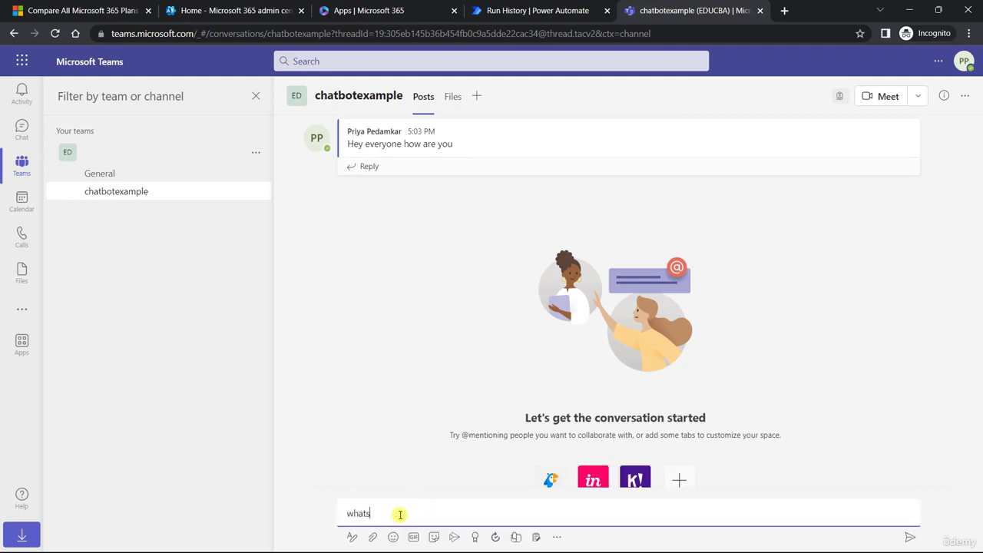
type("'a")
key("BackSpace")
type("s ap")
key("BackSpace")
key("BackSpace")
type("up?")
key("Return")
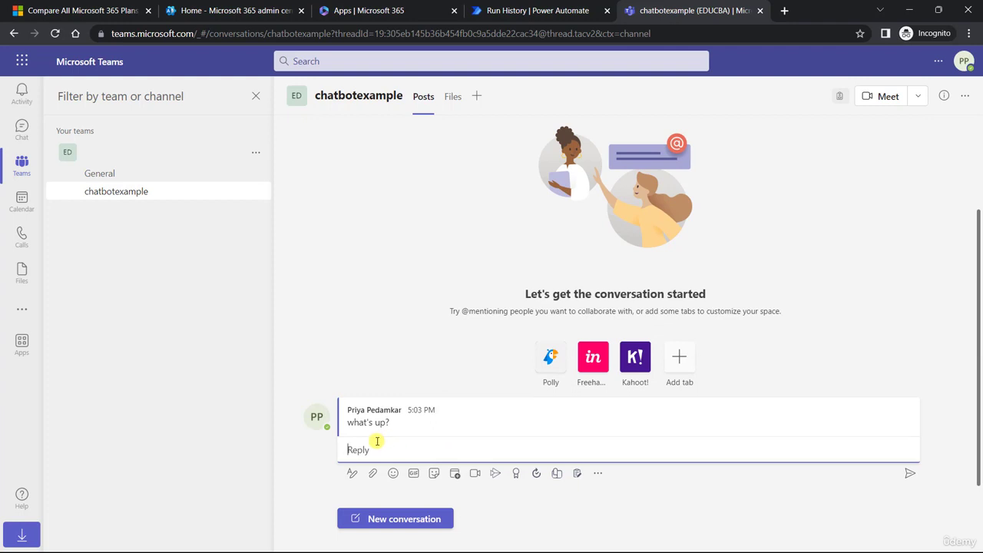
Switch to Power Automate and create an instant cloud flow, skipping the flow name and trigger choice to open a blank flow.
left_click(539, 9)
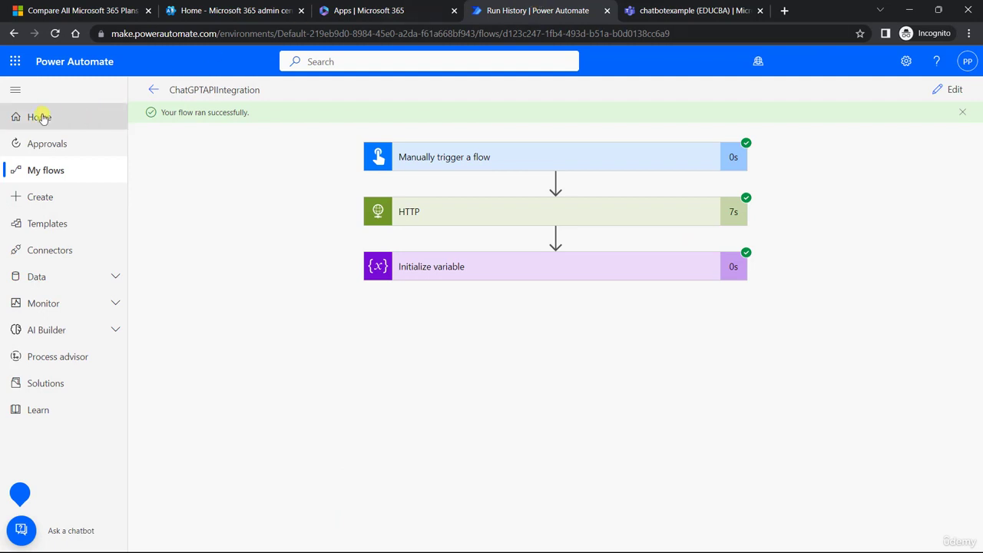
left_click(40, 198)
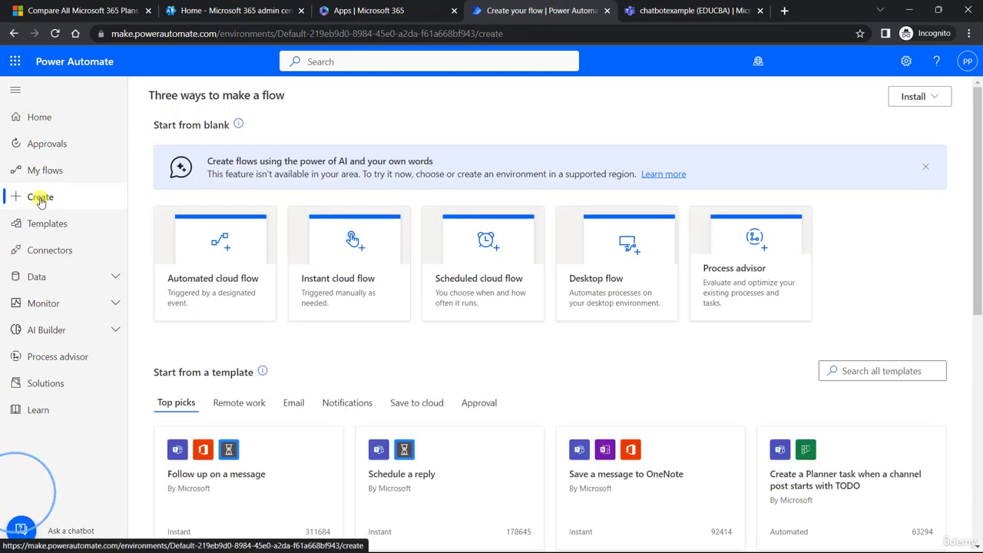
left_click(336, 244)
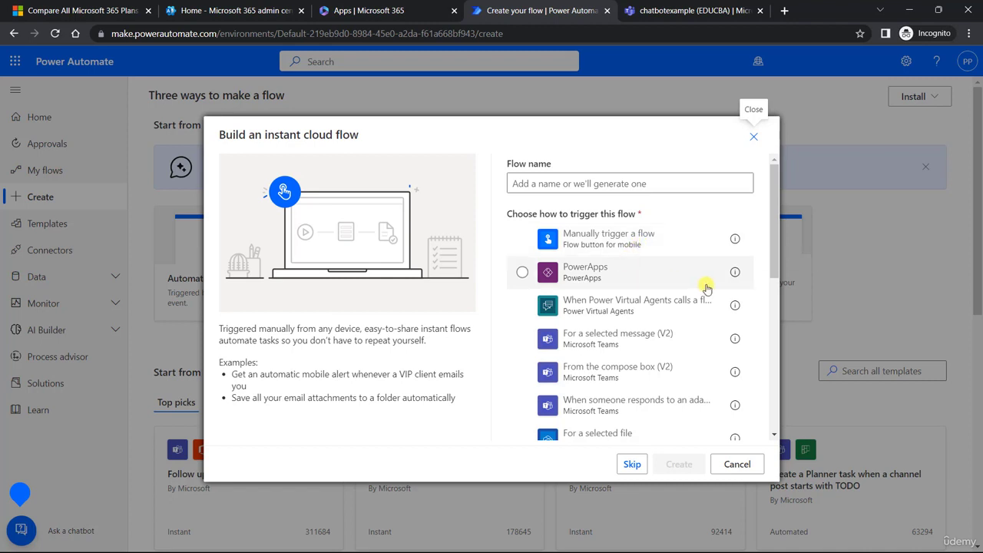
left_click_drag(775, 211, 756, 284)
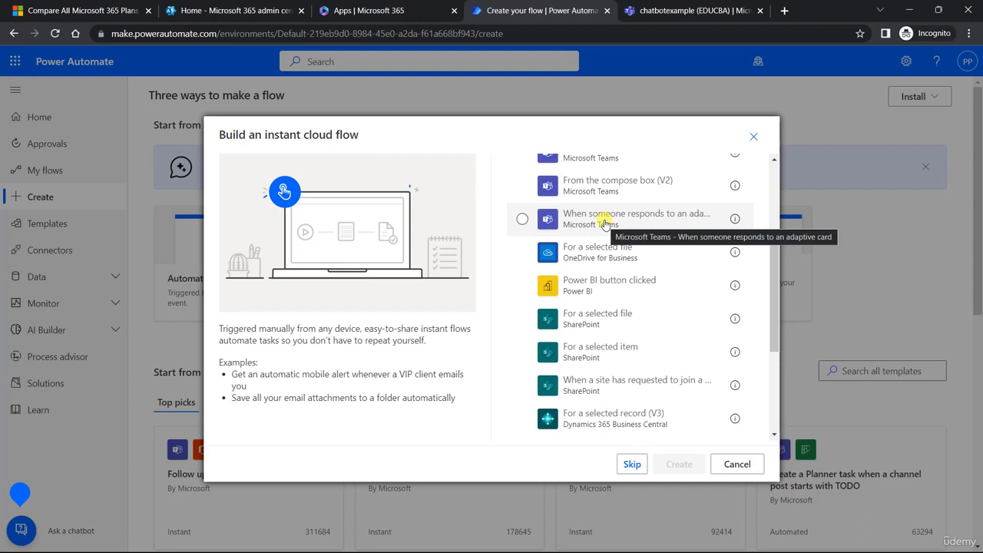
scroll(676, 346, "down", 5)
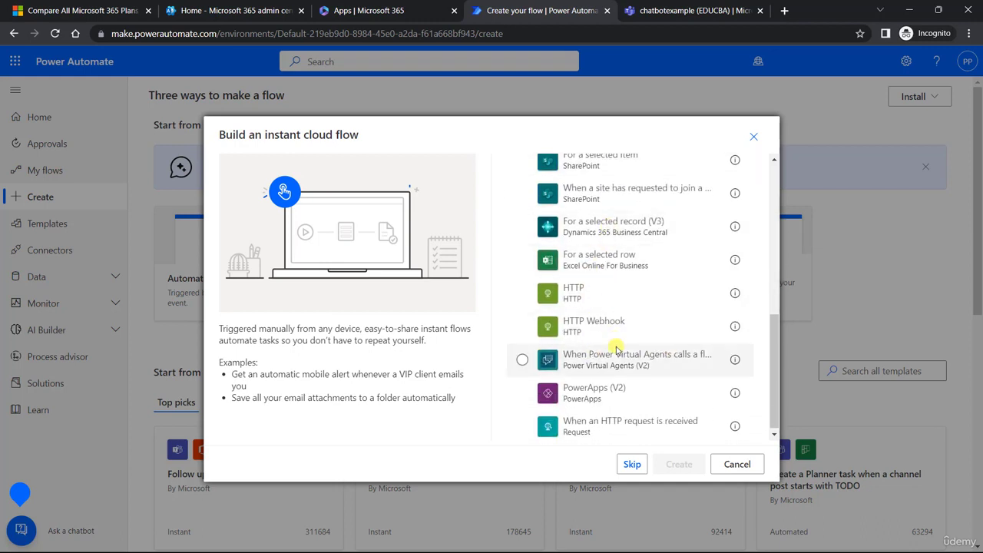
scroll(616, 348, "down", 1)
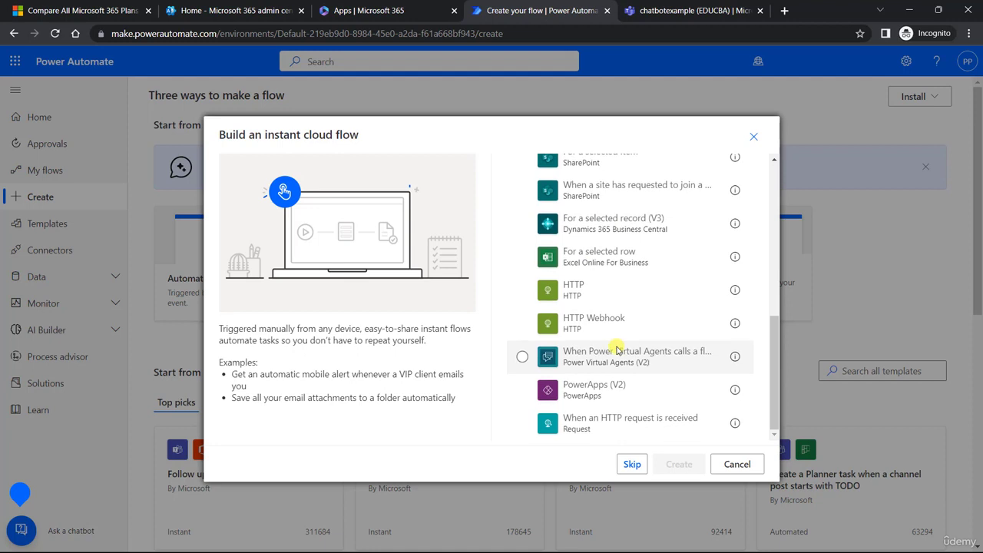
left_click(631, 463)
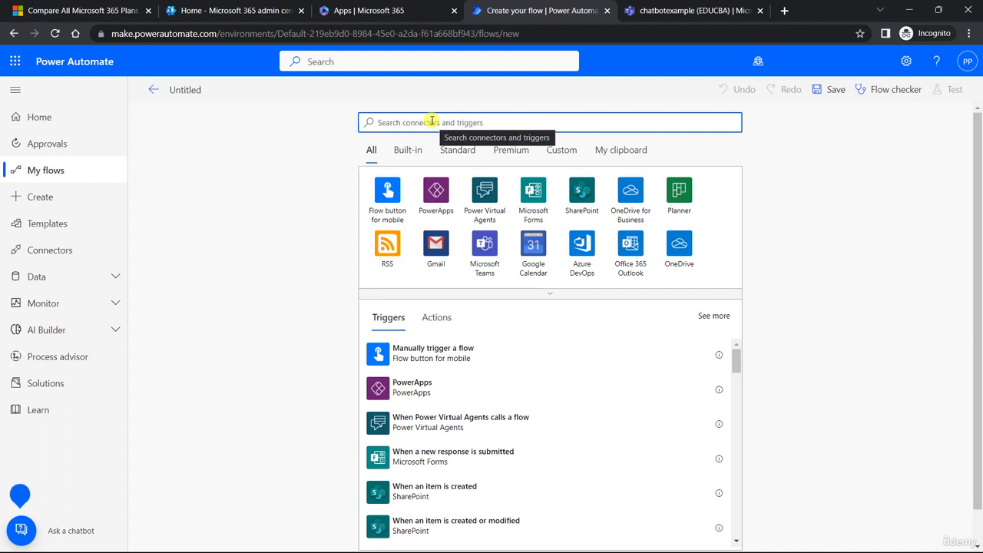
Search the triggers for "new chat" and look through the results for a Teams channel message trigger.
type("new chat")
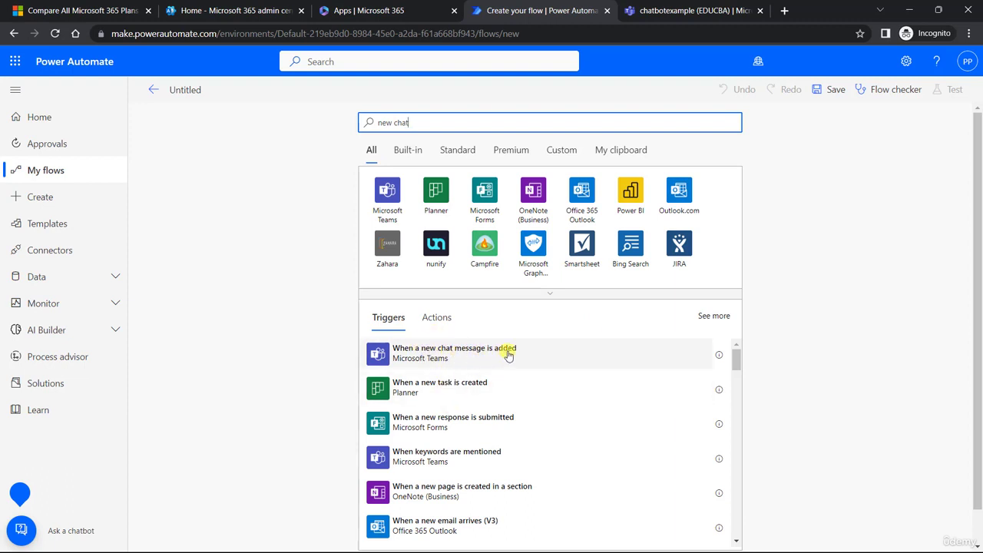
scroll(504, 355, "down", 1)
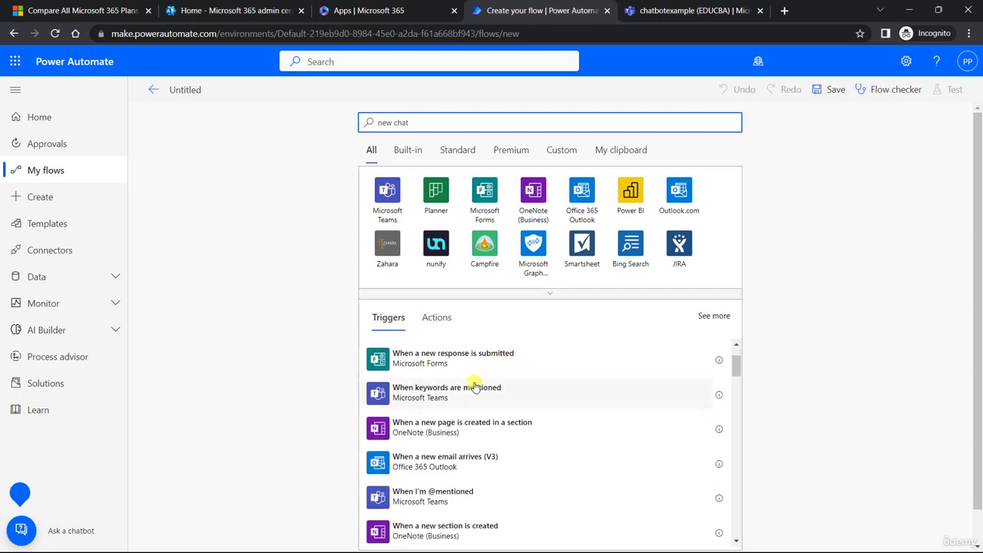
scroll(461, 396, "down", 2)
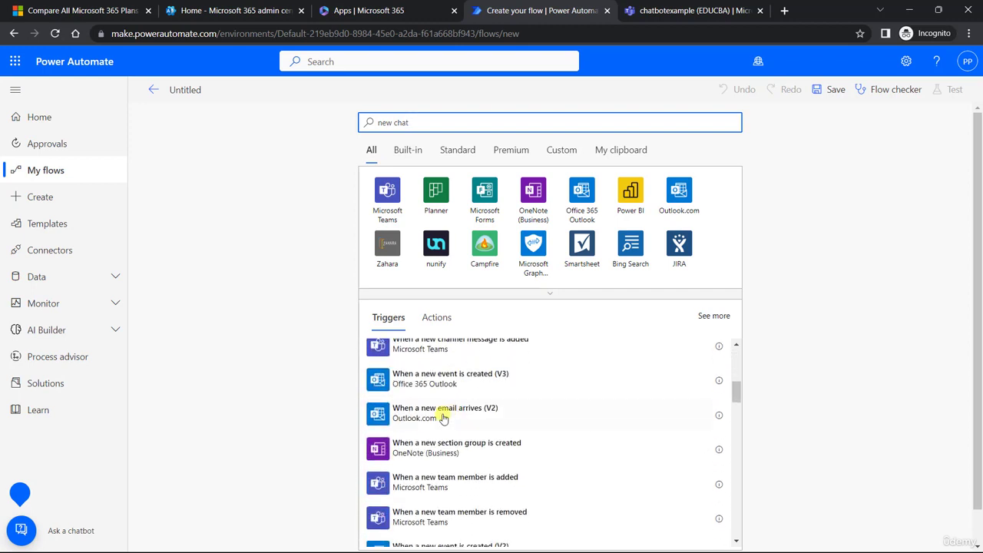
scroll(484, 447, "down", 2)
scroll(480, 447, "down", 2)
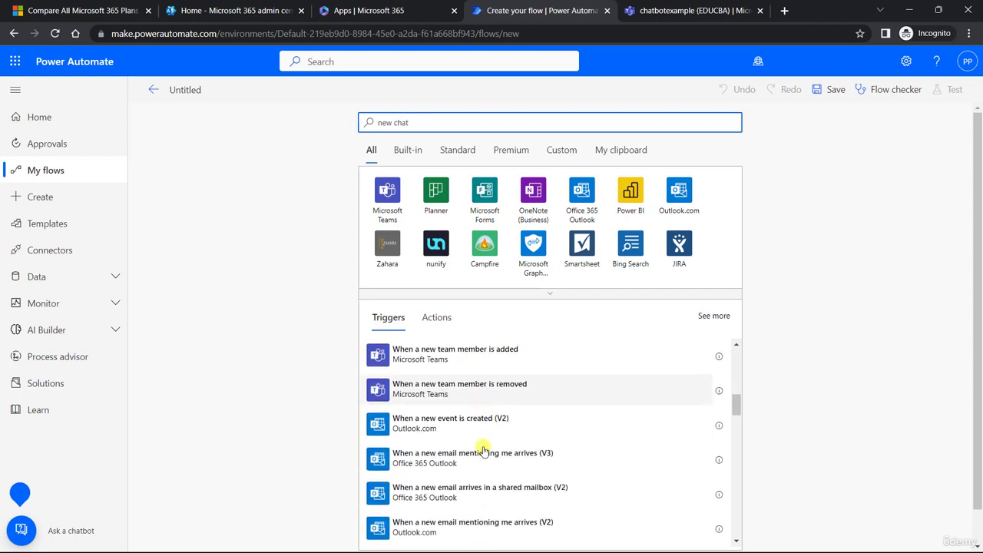
scroll(479, 446, "down", 4)
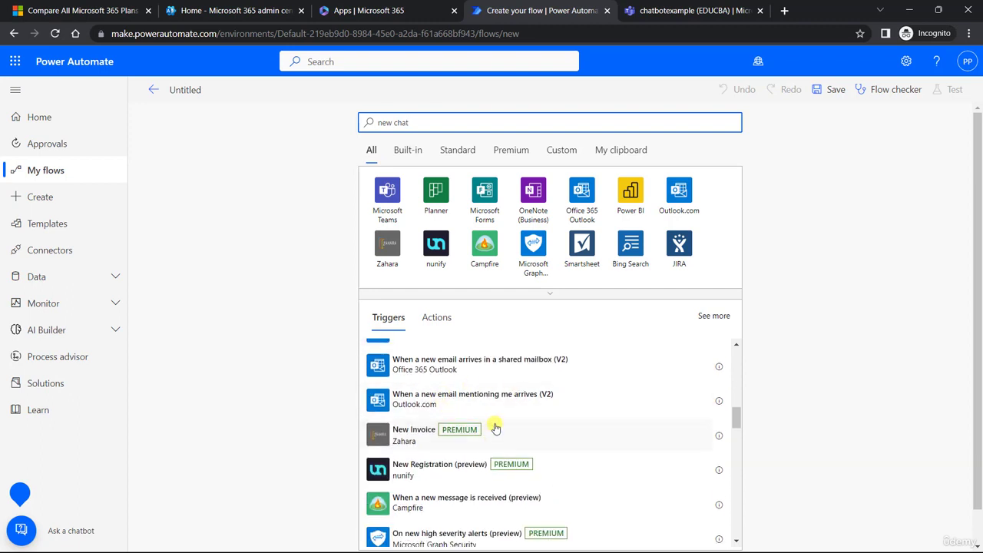
scroll(492, 427, "down", 4)
scroll(480, 492, "down", 6)
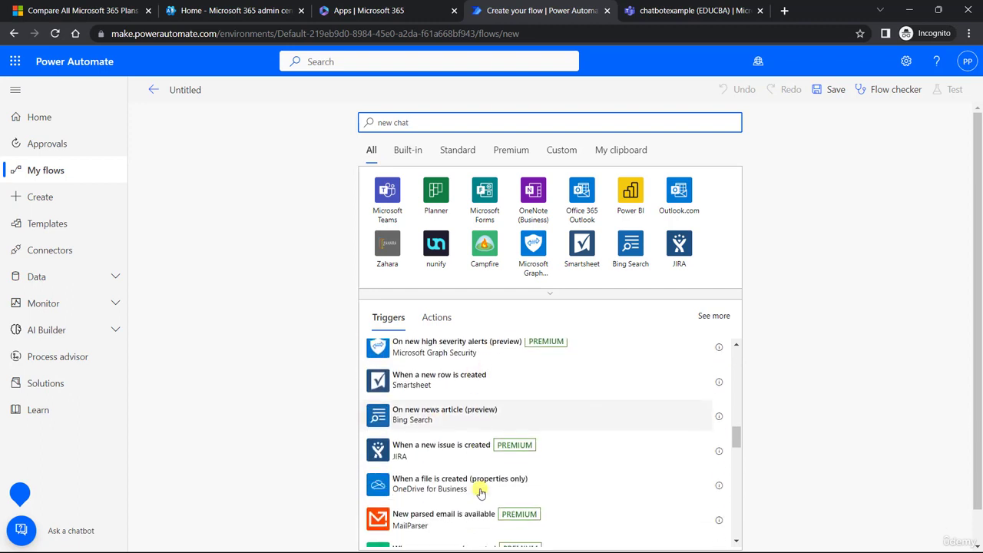
scroll(465, 489, "down", 2)
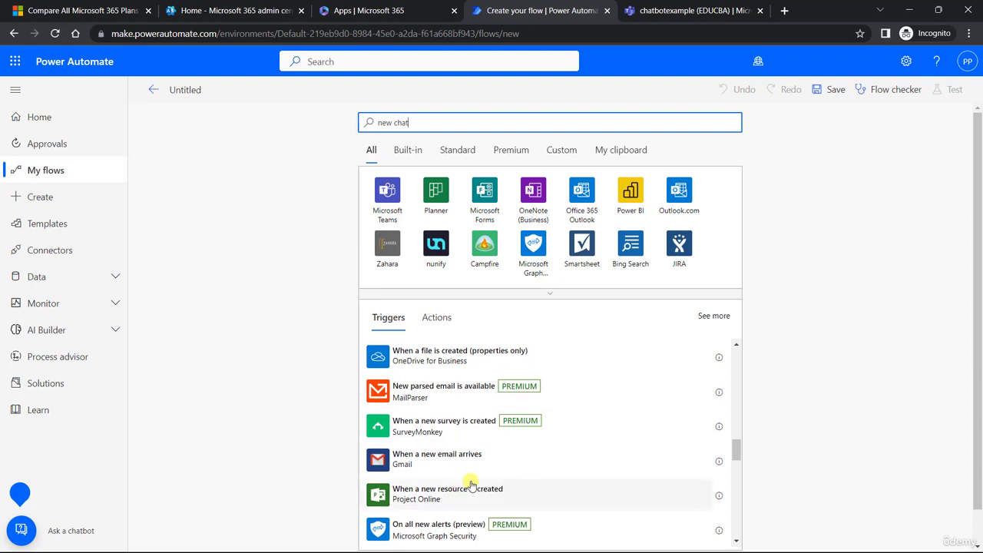
scroll(468, 489, "down", 3)
scroll(478, 489, "down", 2)
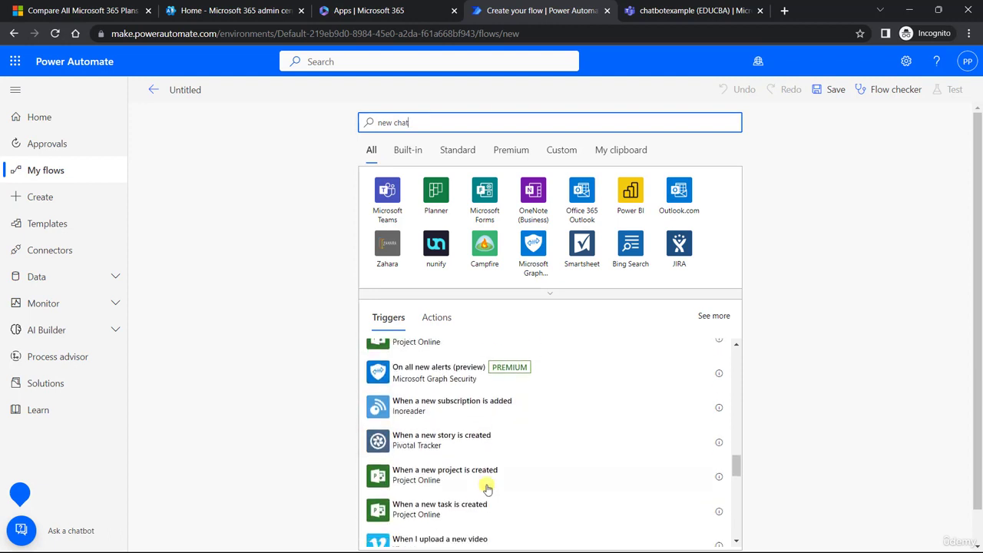
scroll(464, 477, "down", 1)
scroll(464, 478, "down", 3)
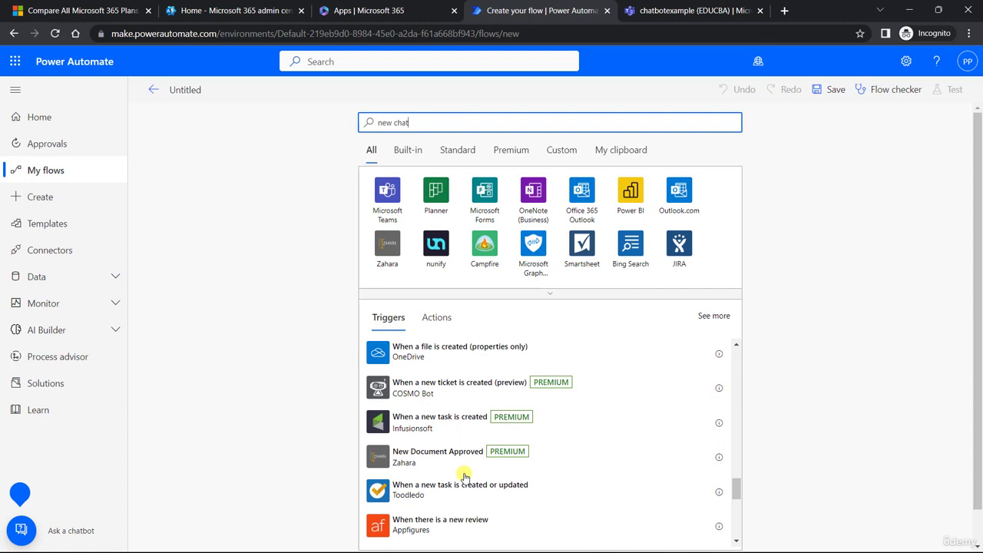
scroll(465, 477, "up", 10)
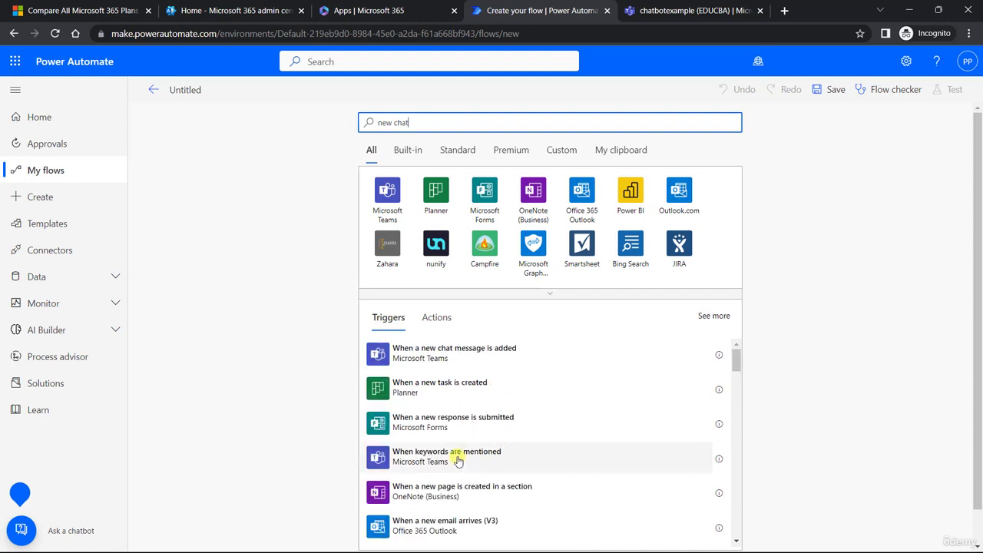
scroll(458, 463, "down", 1)
scroll(459, 495, "down", 2)
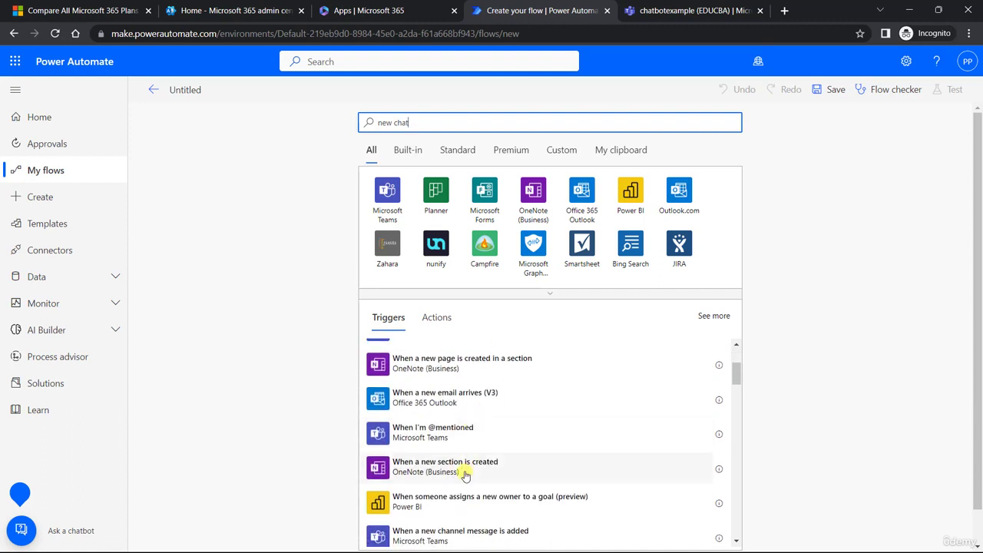
scroll(491, 487, "up", 3)
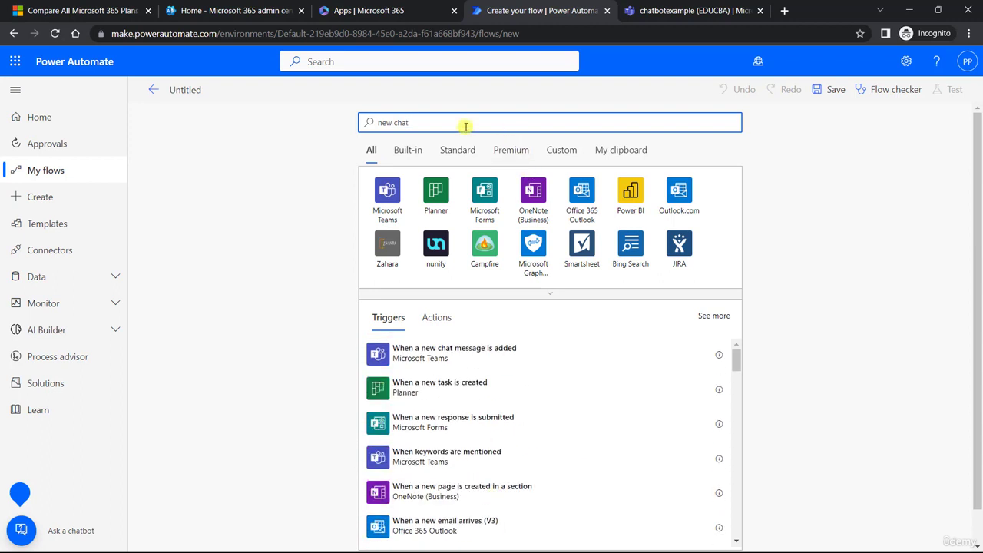
Search the triggers for "new channel" and add the Microsoft Teams trigger "When a new channel message is added".
left_click_drag(461, 123, 370, 122)
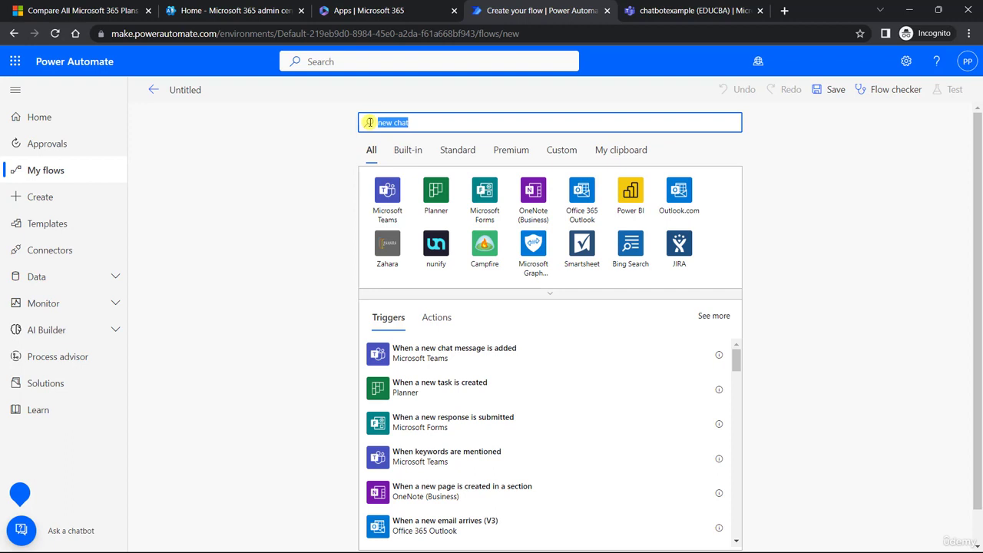
key("BackSpace")
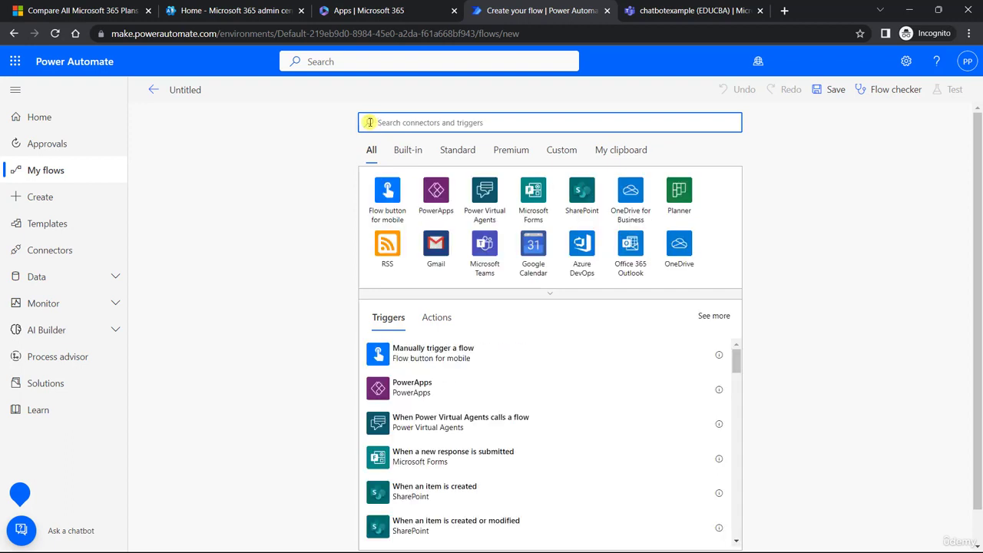
type("new channel")
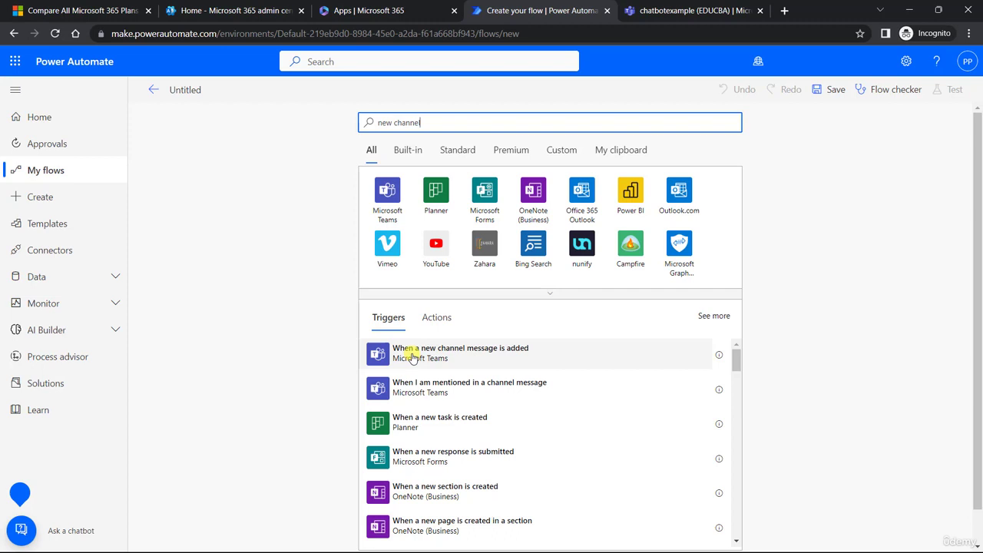
left_click(463, 354)
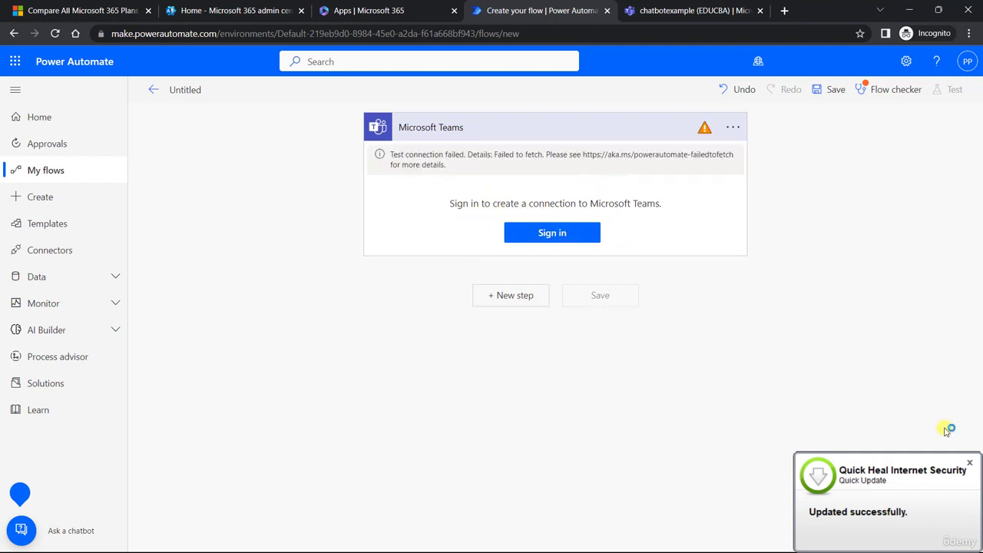
Dismiss the antivirus update notification and create the Microsoft Teams connection by signing in with the existing account.
left_click(971, 464)
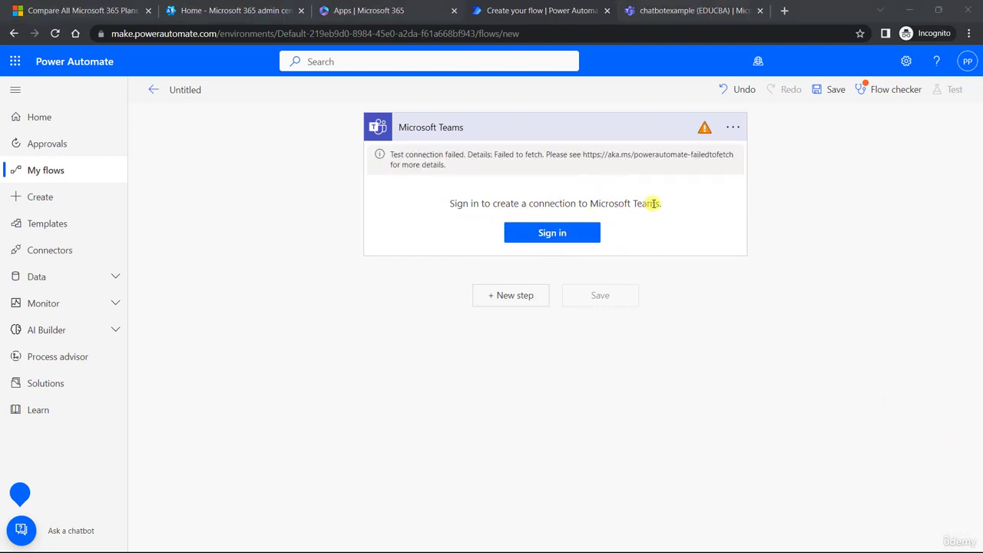
left_click(541, 234)
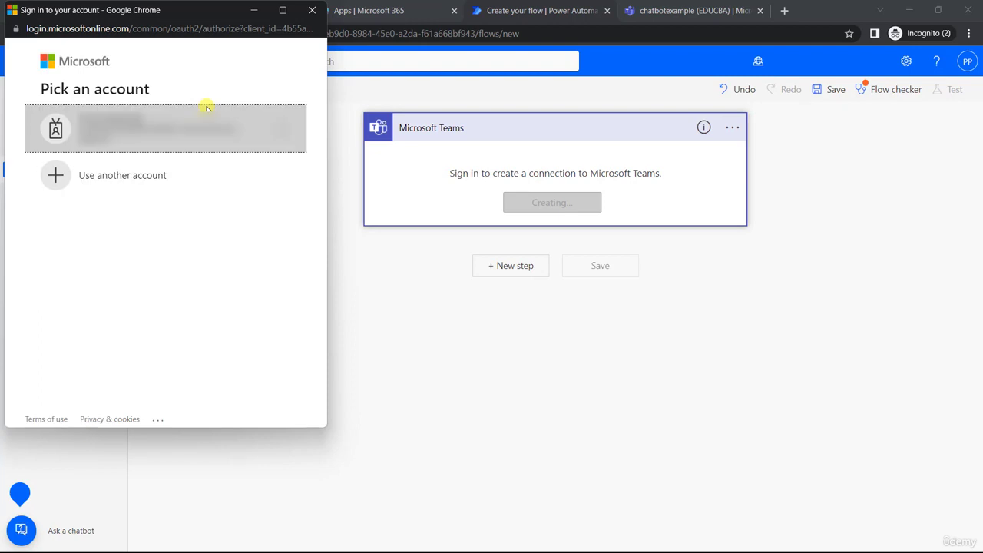
left_click(206, 109)
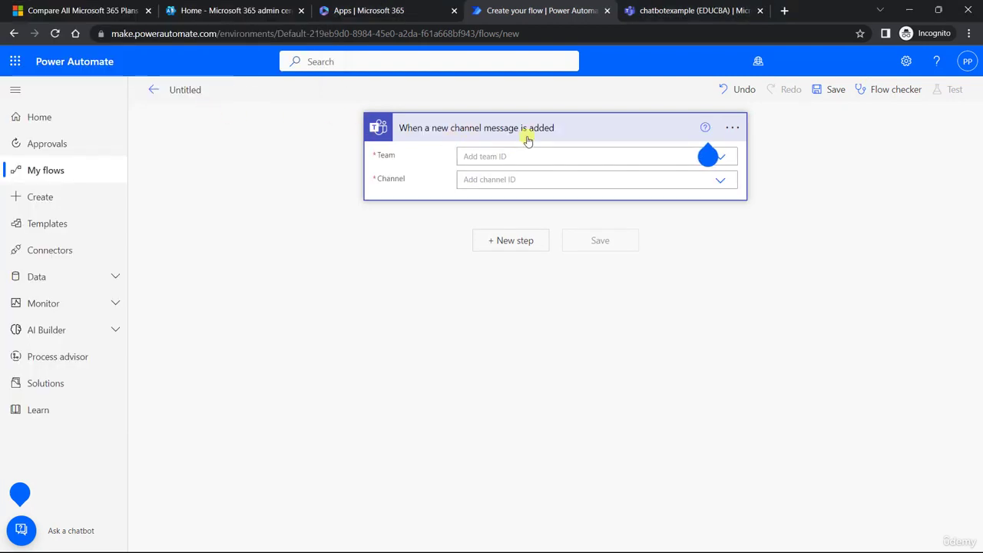
Set the trigger's team to EDUCBA and its channel to chatbotexample.
left_click(520, 158)
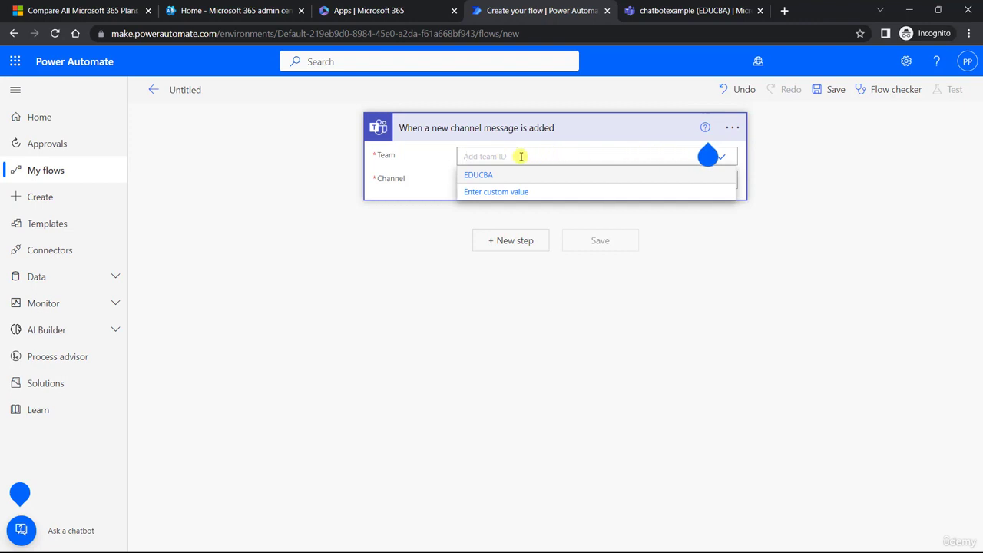
left_click(471, 174)
left_click(480, 179)
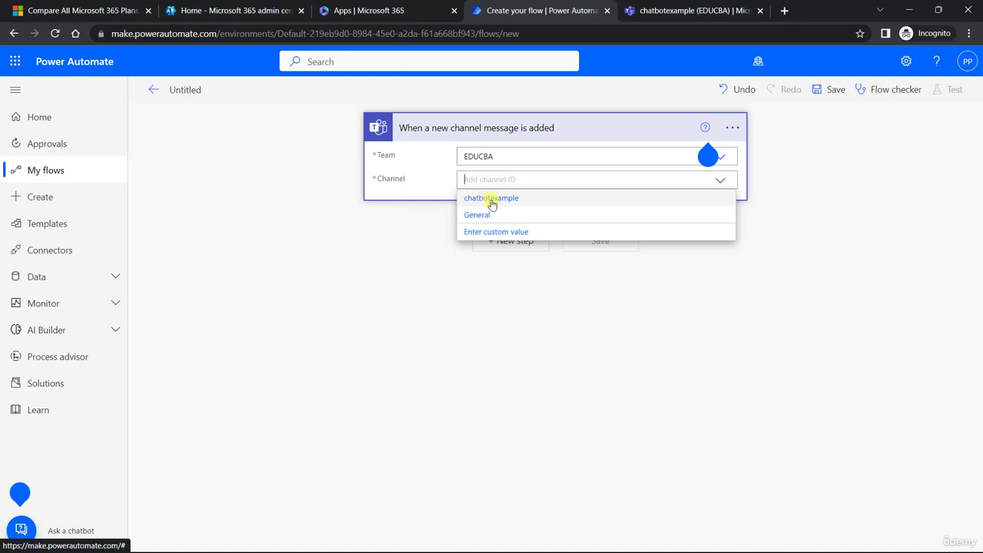
left_click(494, 200)
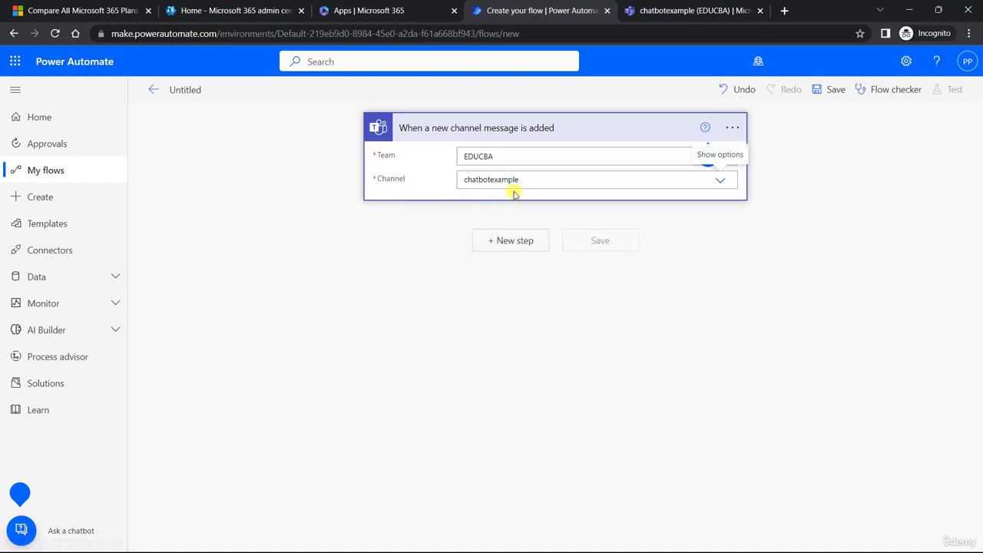
Add a new step after the trigger using the premium HTTP action, found by searching for "http".
left_click(511, 241)
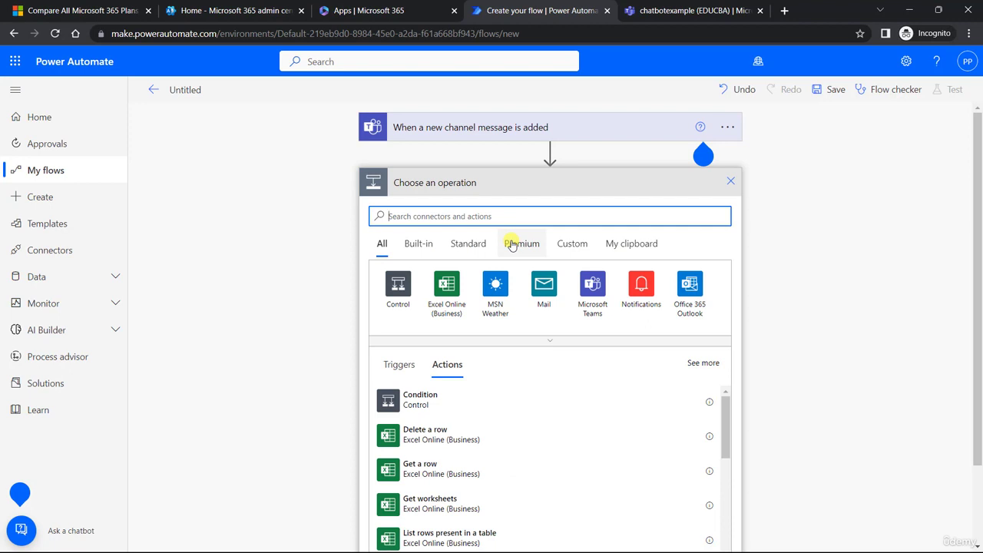
type("http")
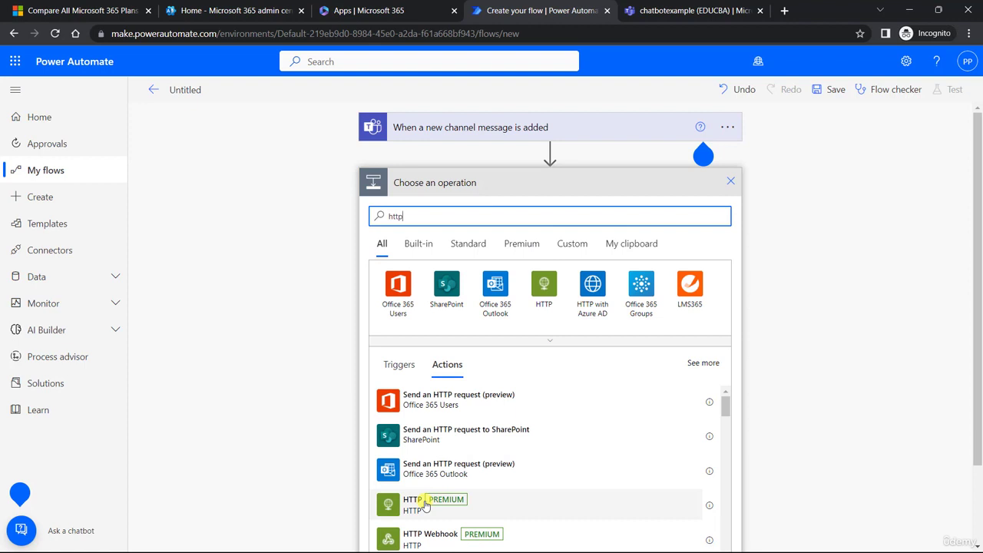
left_click(425, 504)
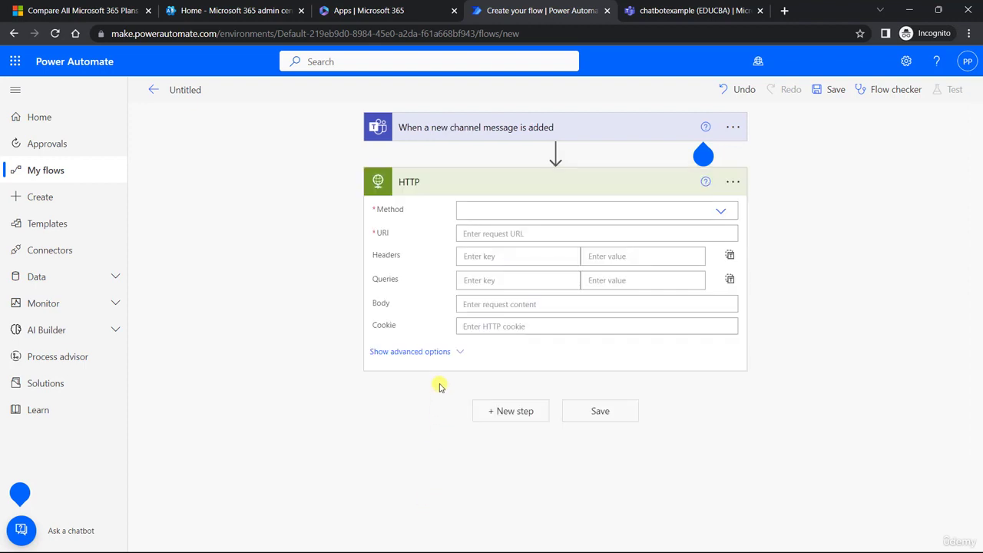
Set the HTTP method to POST and fill the URI with the completionapi function URL copied from the Azure portal.
left_click(470, 215)
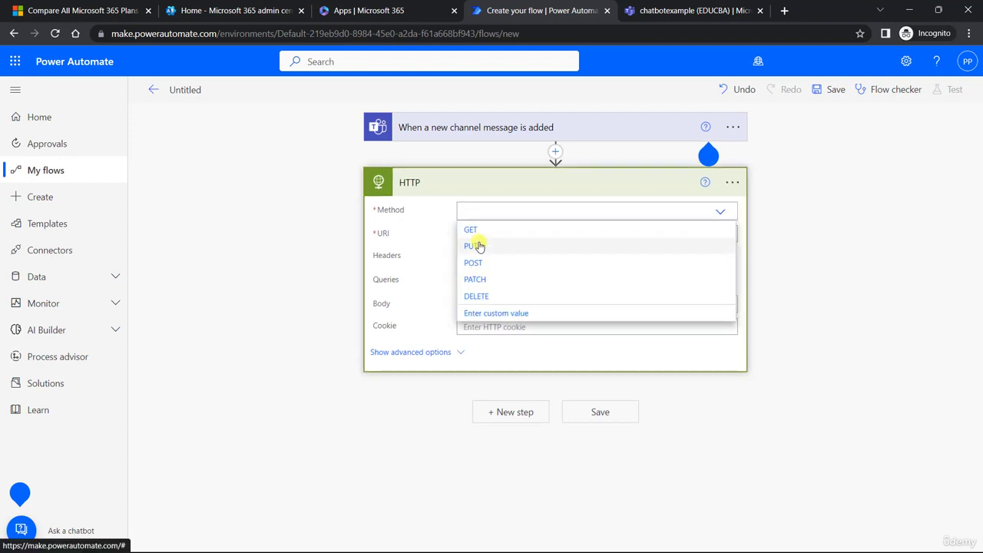
left_click(475, 262)
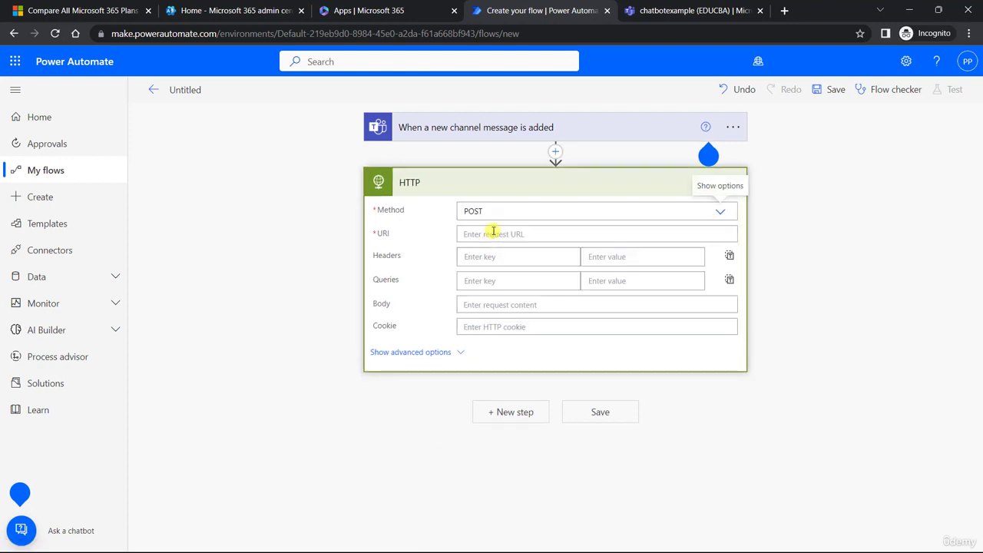
left_click(494, 232)
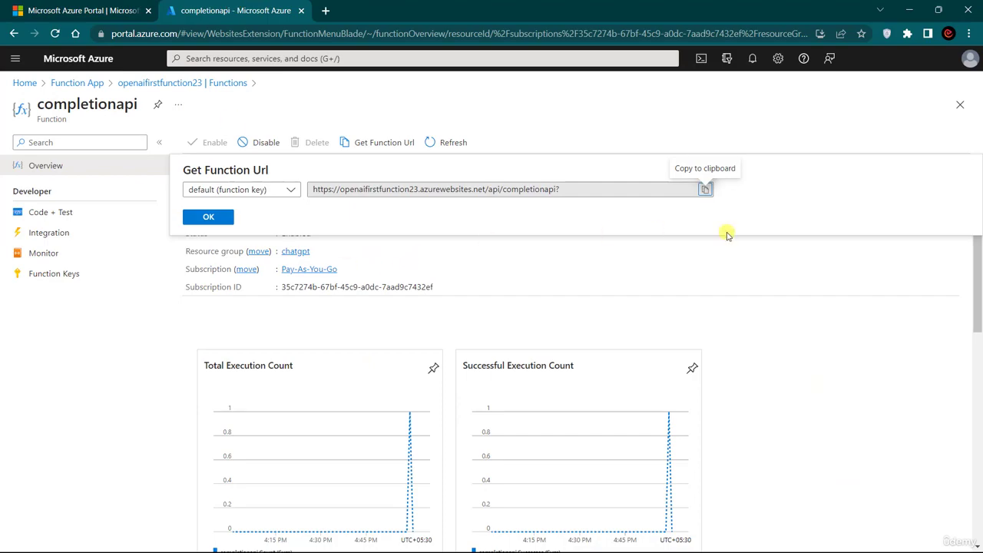
left_click(706, 191)
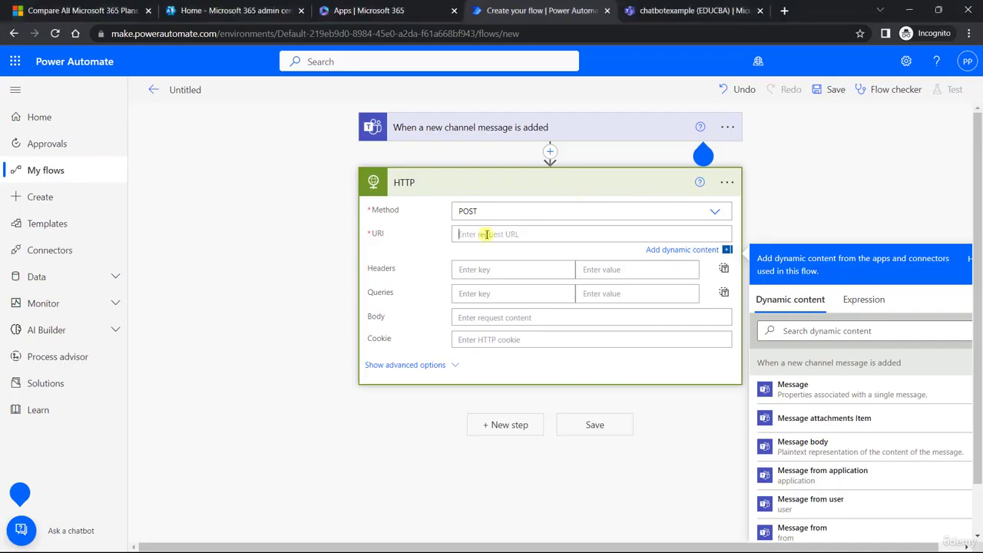
key("ctrl+v")
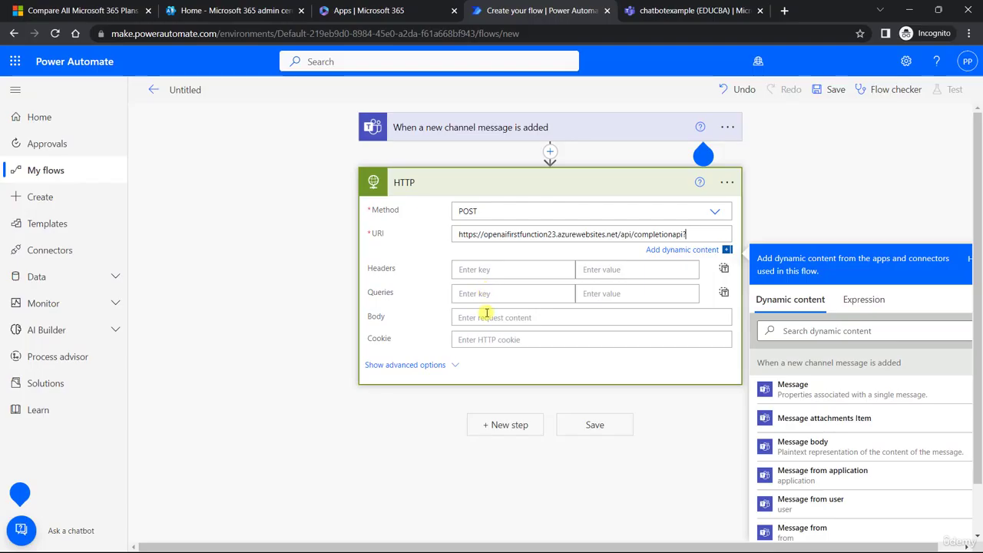
Fill the HTTP body with the copied JSON (text-davinci-003, edtech slogan prompt, max_tokens 200, temperature 0), putting each property and the closing brace on its own line.
left_click(470, 316)
key("ctrl+v")
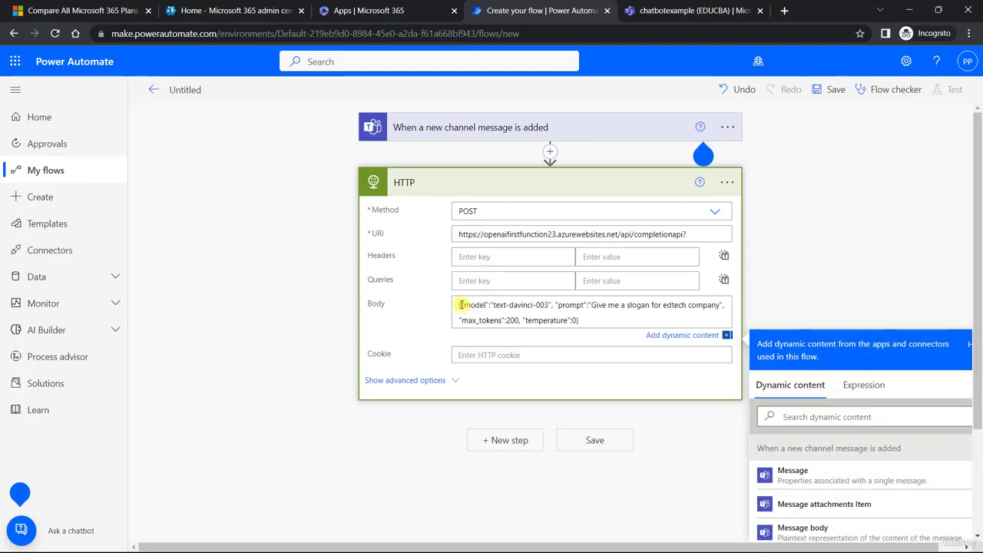
key("Return")
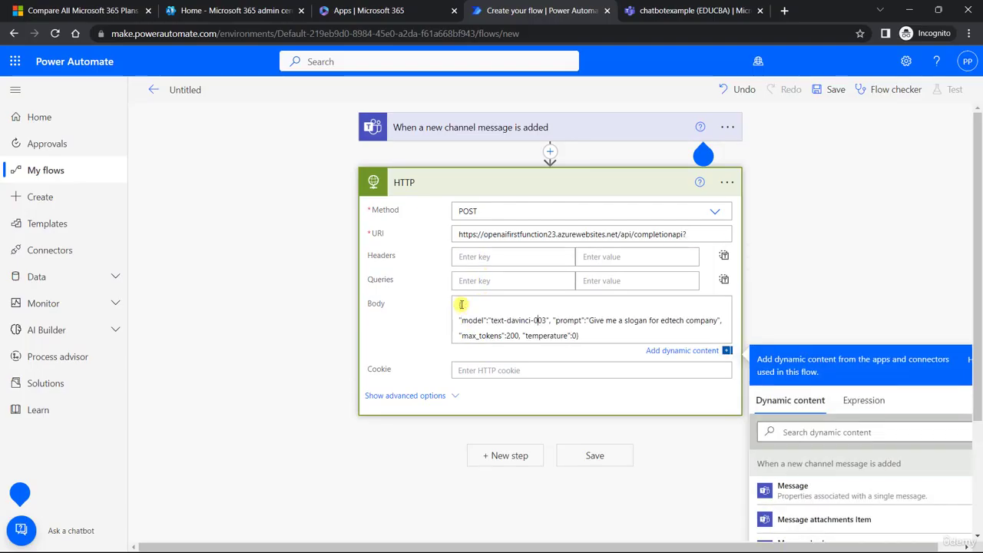
key("Return")
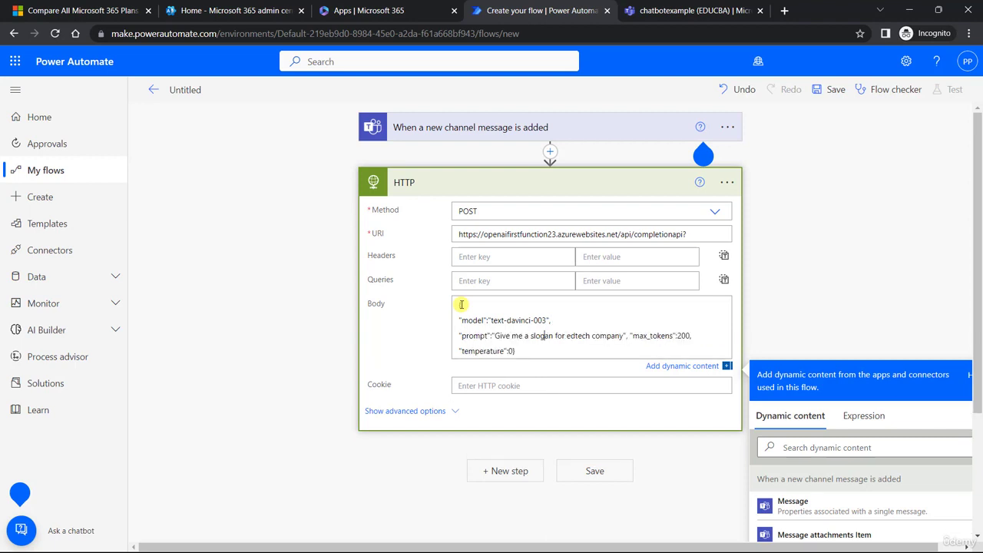
key("Right")
key("Right")
key("Right")
key("Right")
key("Right")
key("Right")
key("Right")
key("Right")
key("Return")
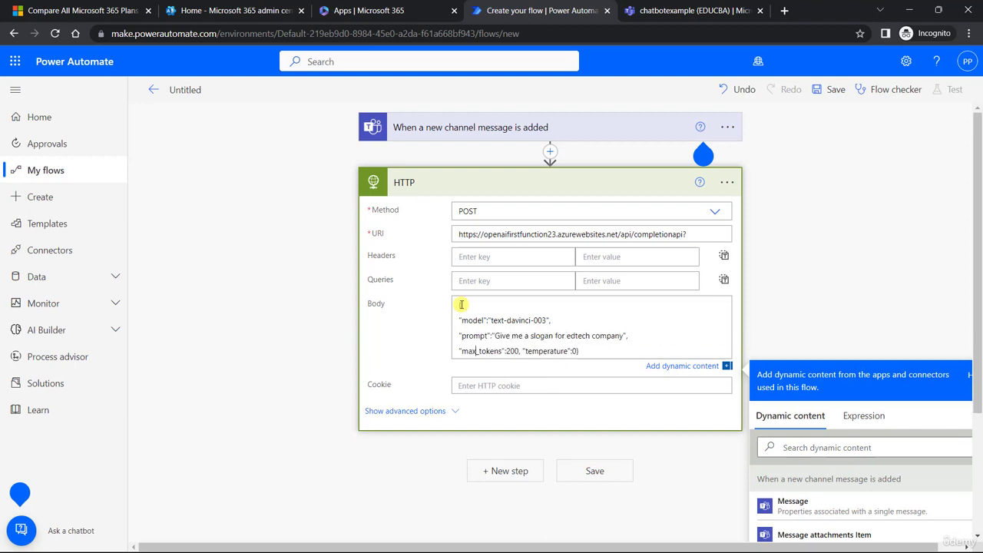
key("Return")
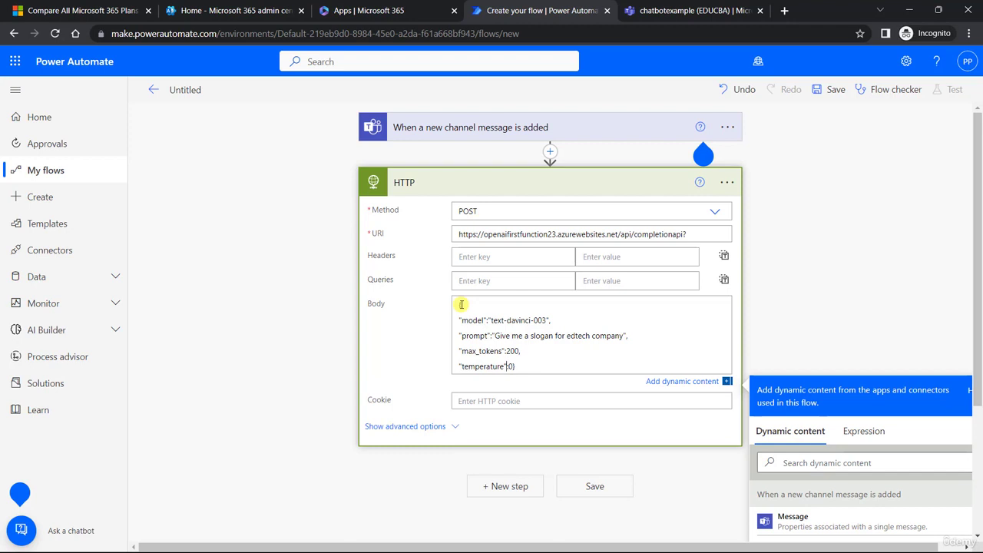
key("Return")
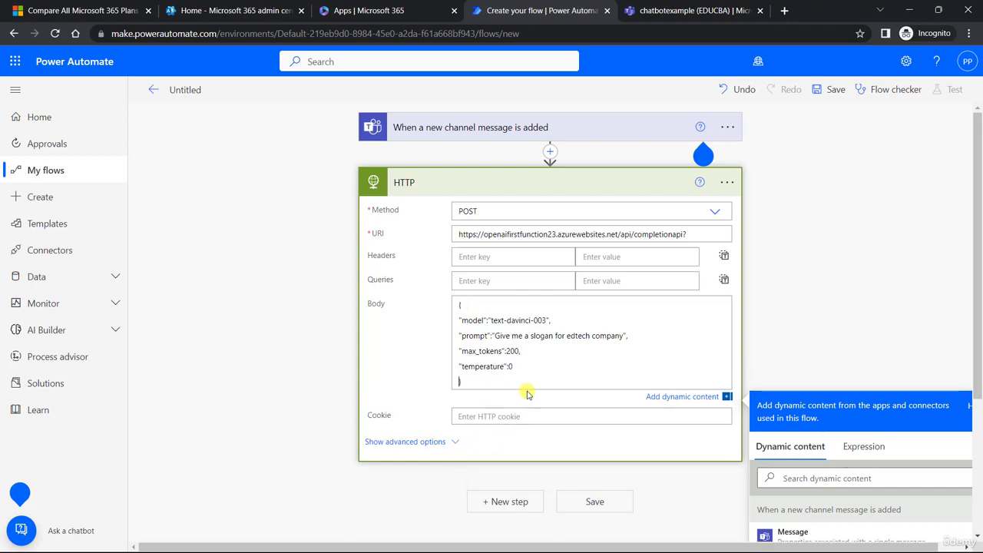
Add a new step after HTTP using the Microsoft Teams action "Post message in a chat or channel".
scroll(548, 309, "down", 3)
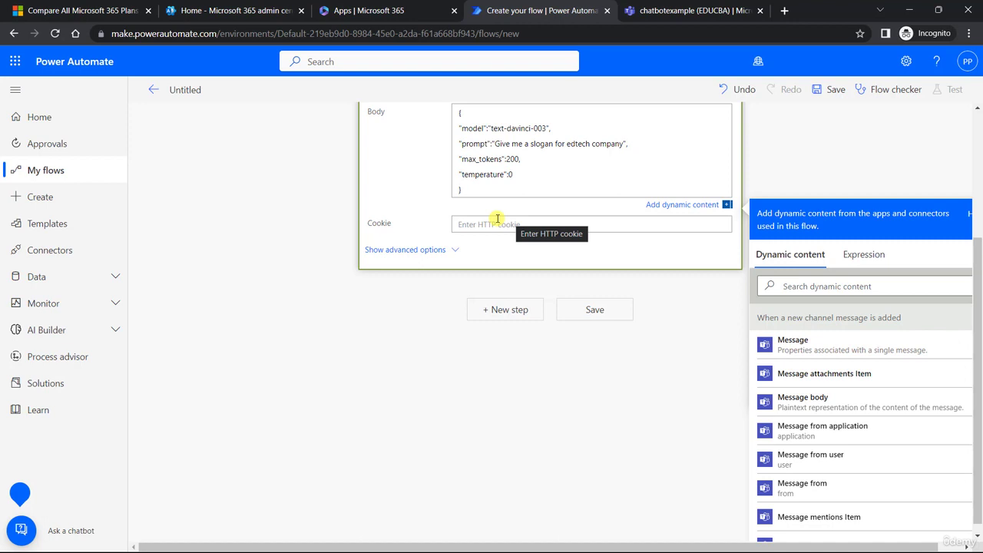
left_click(498, 309)
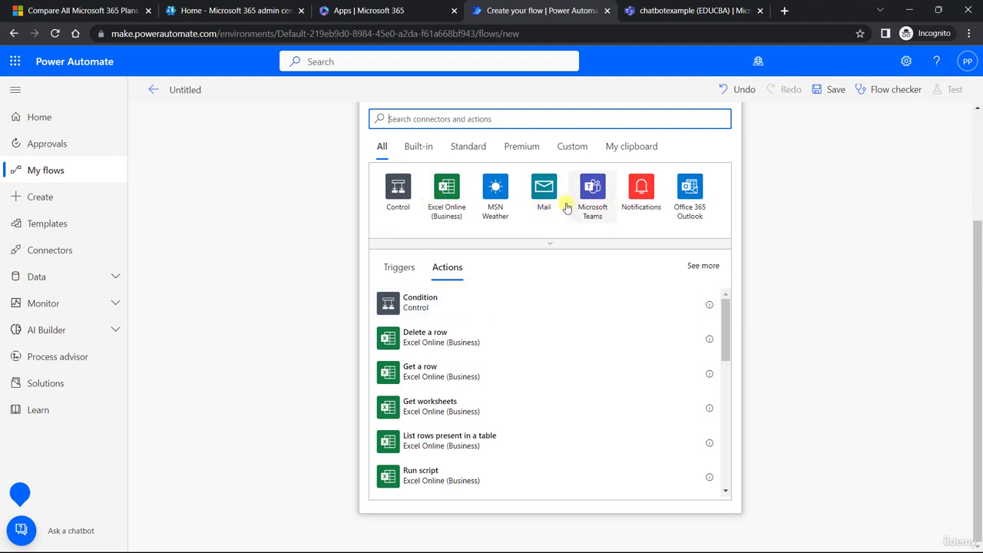
left_click(593, 194)
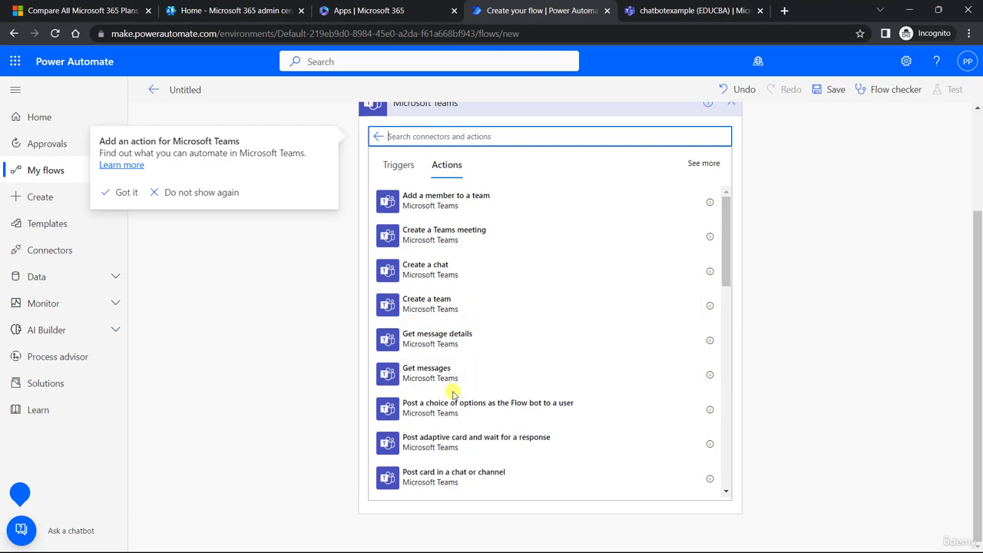
scroll(451, 389, "down", 1)
scroll(451, 404, "down", 1)
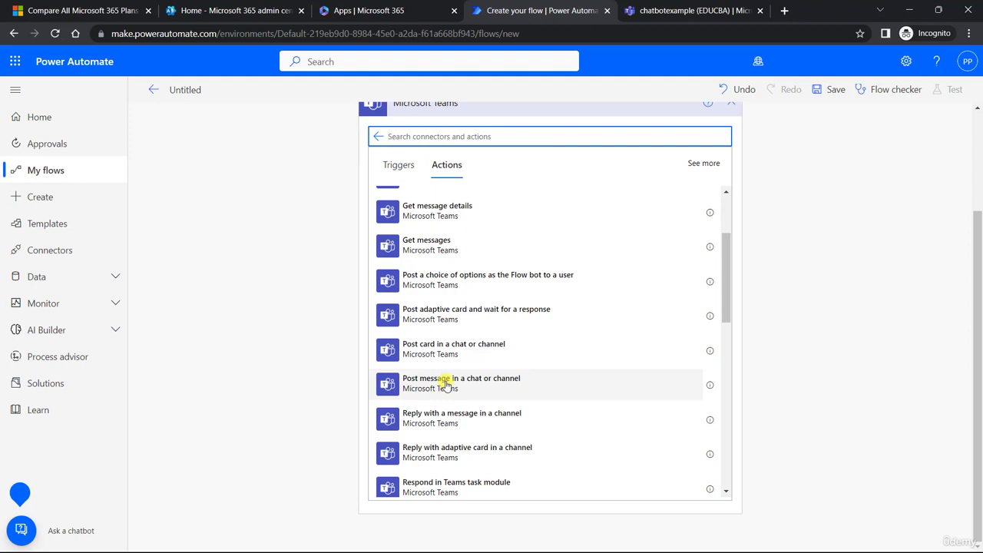
left_click(445, 384)
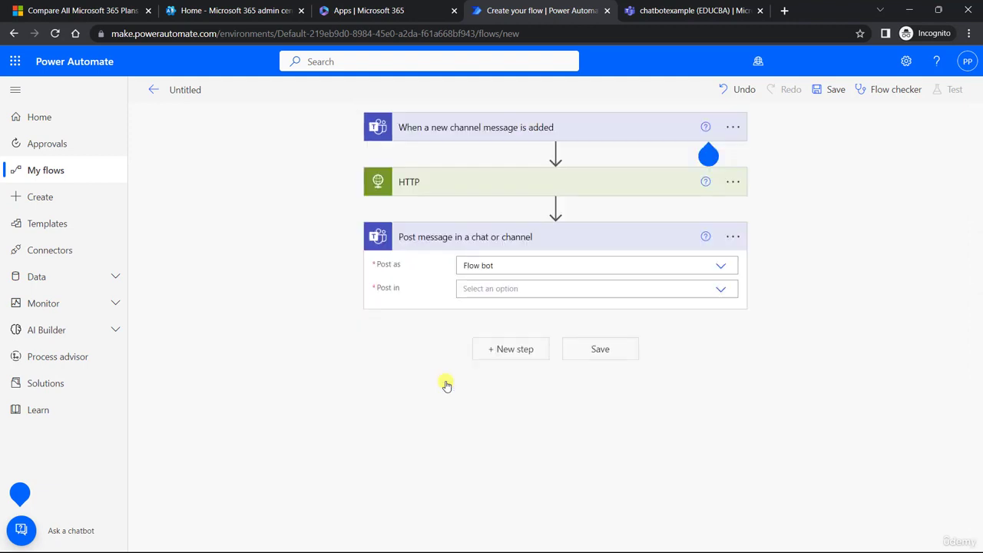
Configure the Teams action to post as Flow bot in a Channel, choosing the EDUCBA team and the chatbotexample channel.
left_click(501, 263)
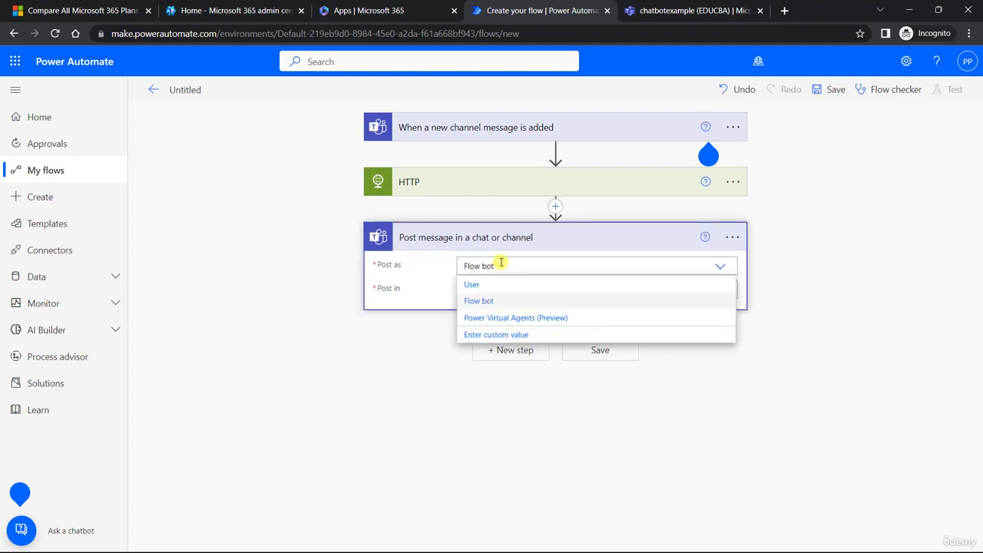
left_click(479, 300)
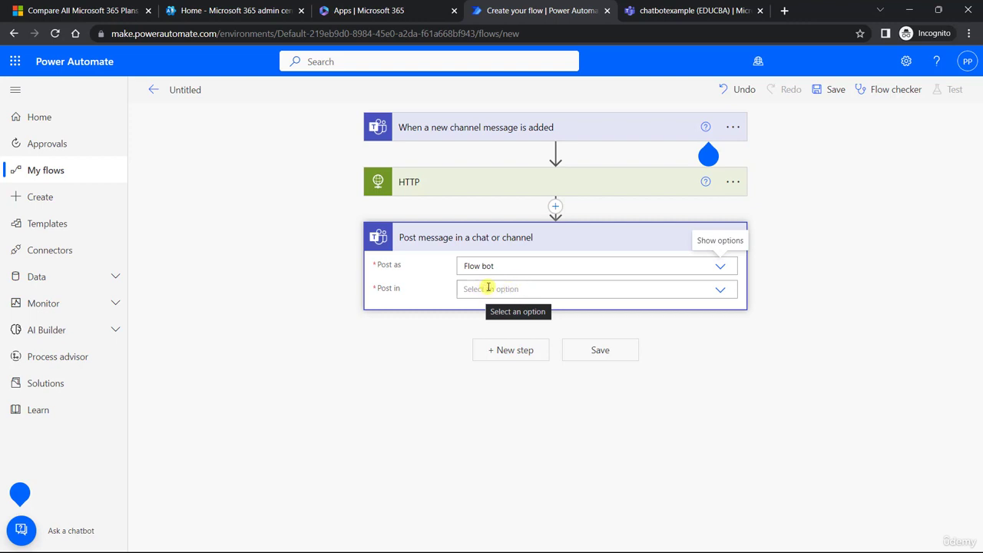
left_click(489, 287)
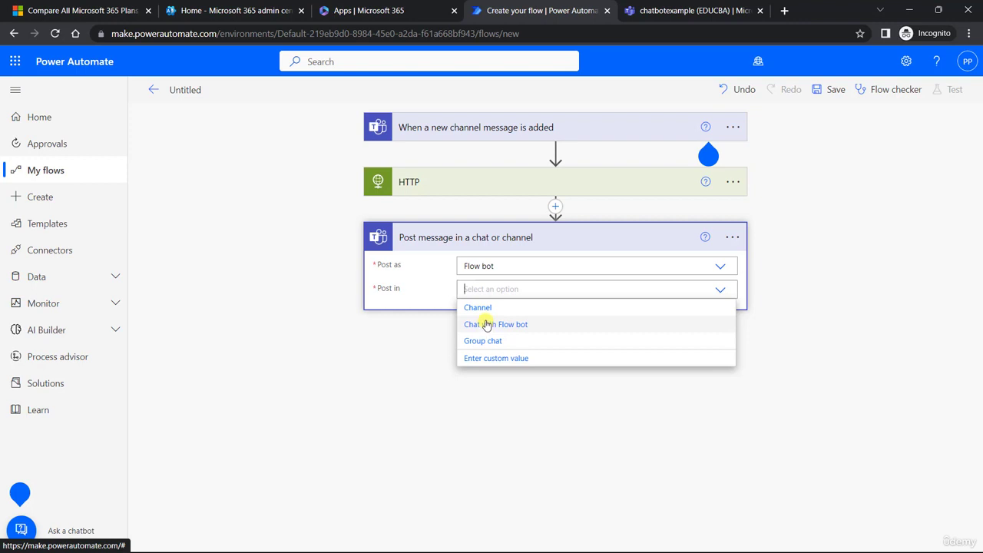
left_click(487, 307)
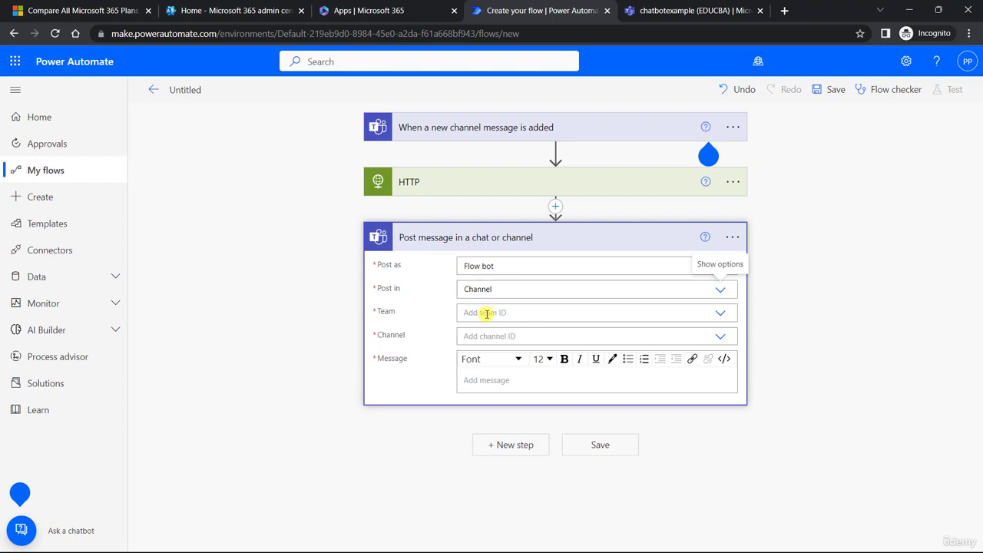
left_click(491, 313)
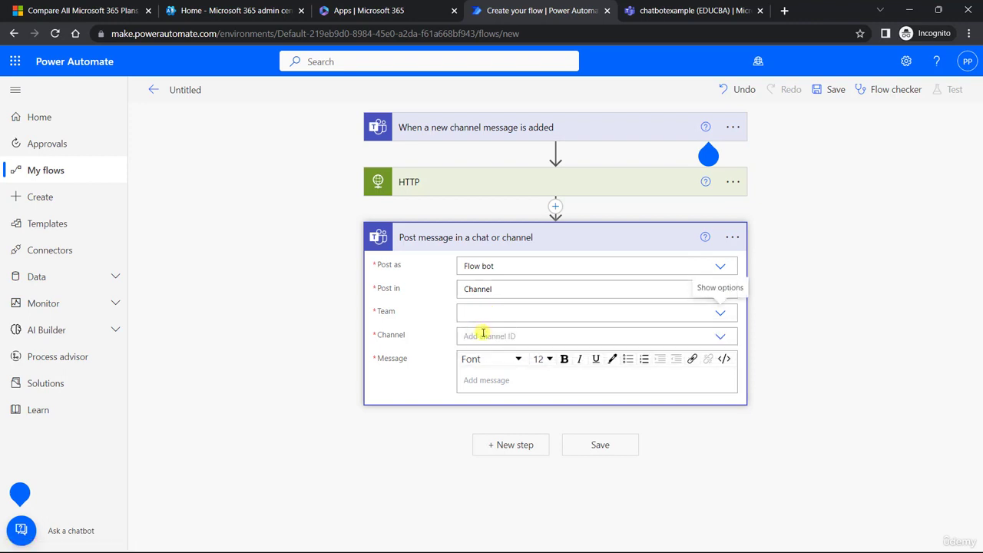
left_click(476, 336)
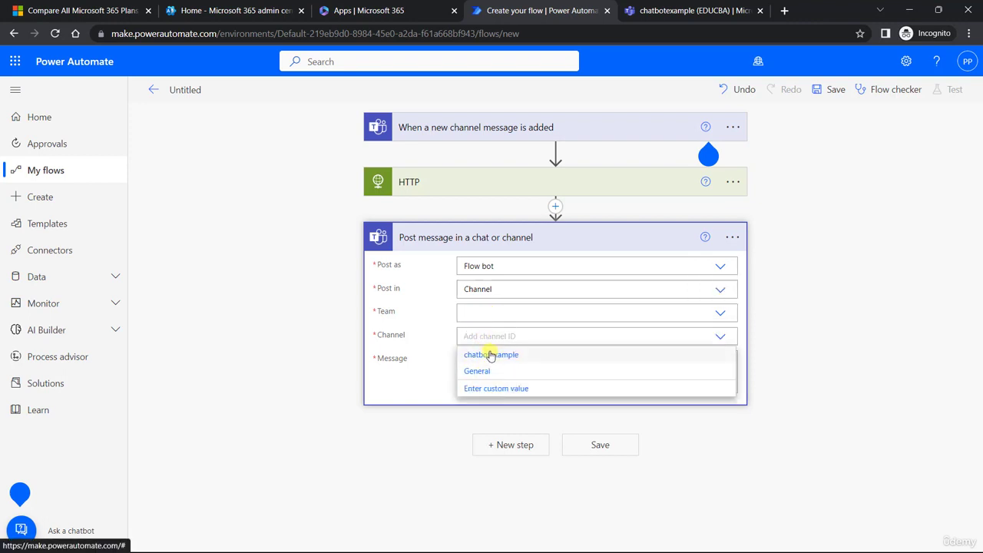
left_click(491, 355)
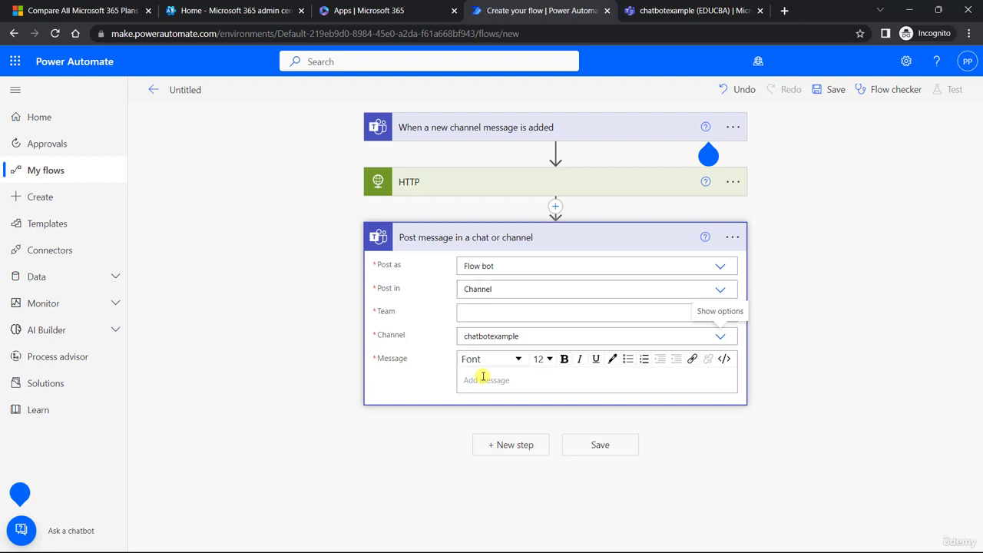
Insert the HTTP Body dynamic content as the Teams message and save the flow.
left_click(483, 376)
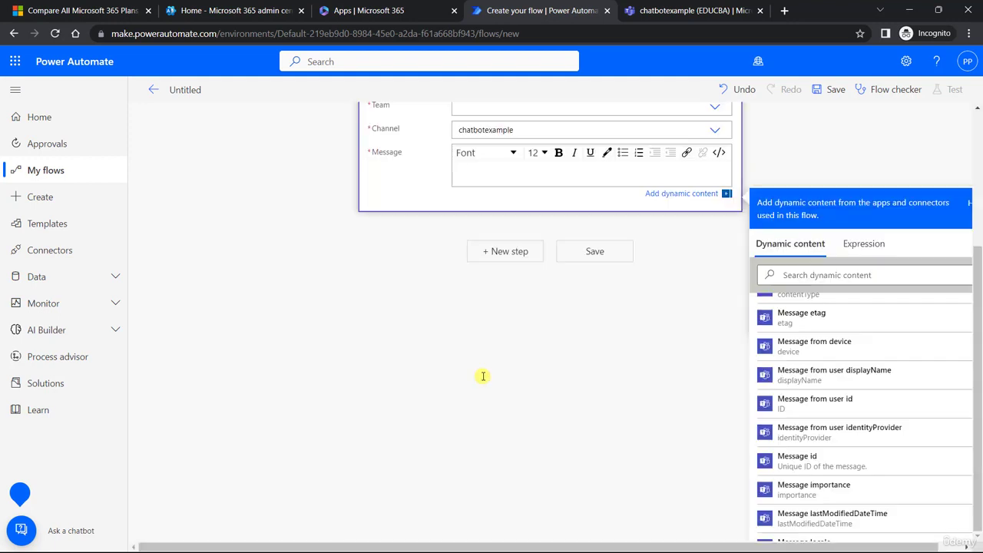
scroll(496, 200, "up", 1)
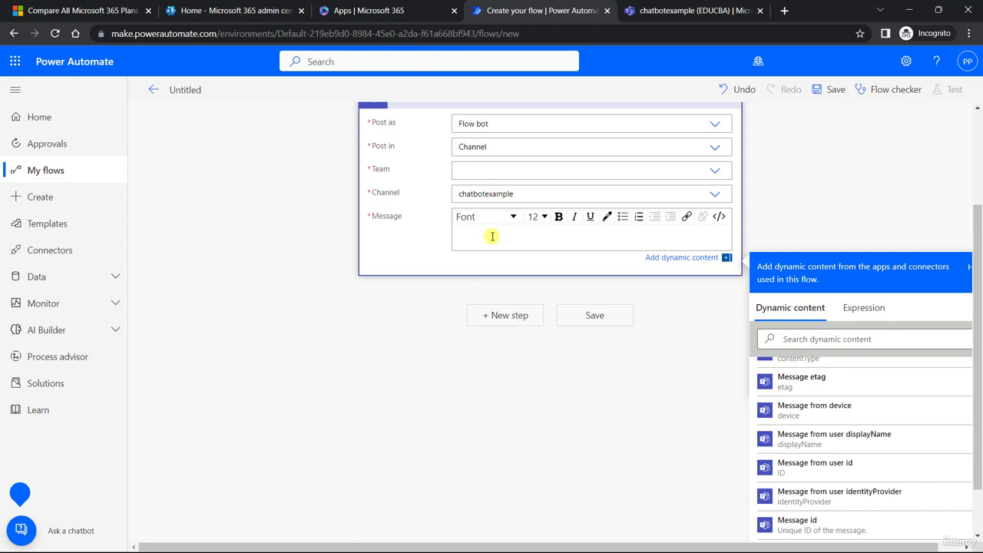
scroll(492, 277, "up", 1)
scroll(810, 453, "up", 3)
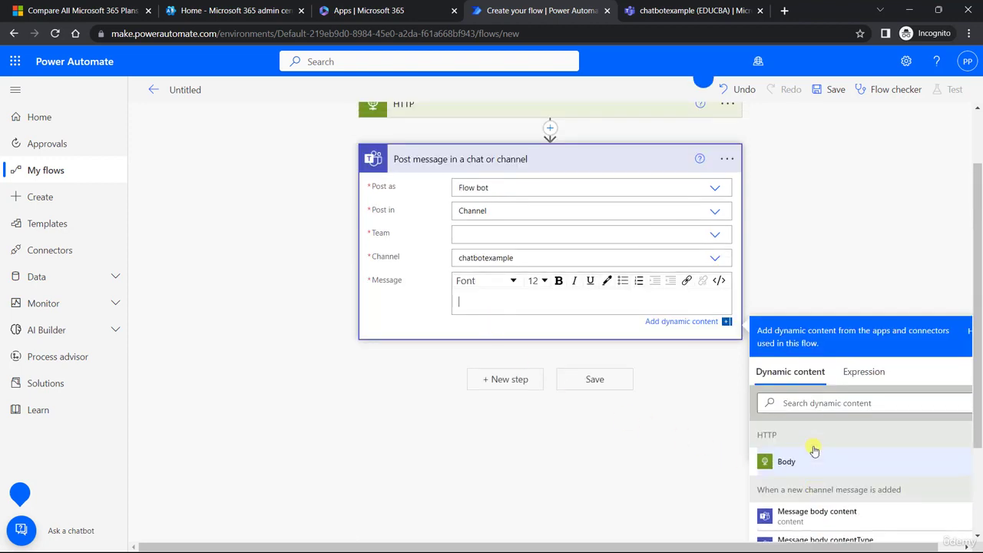
scroll(615, 369, "down", 2)
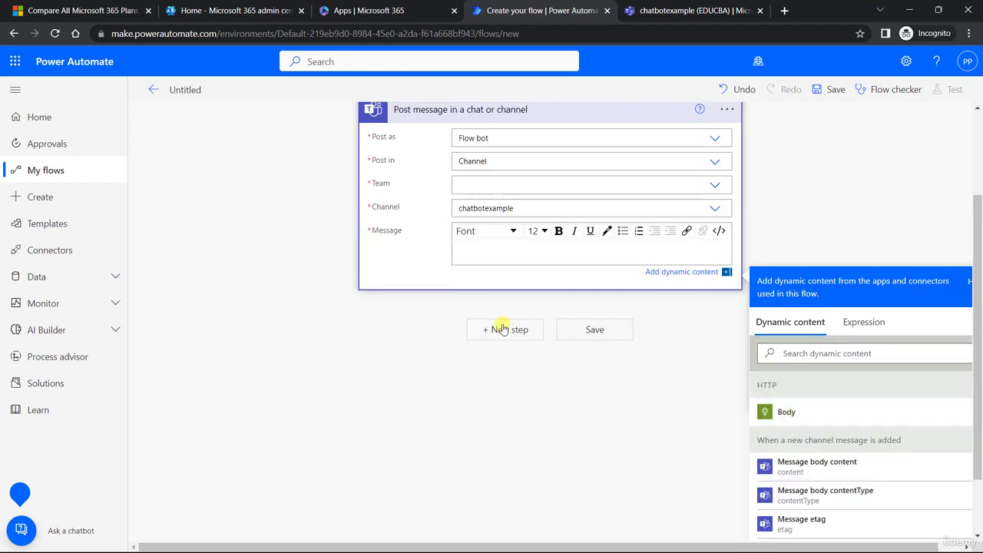
scroll(502, 311, "up", 2)
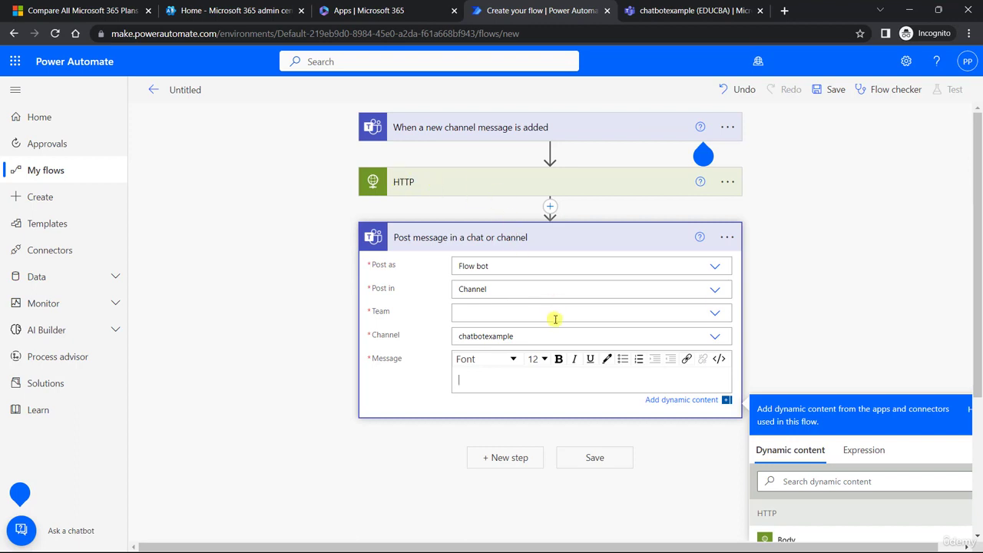
scroll(691, 361, "down", 2)
left_click(775, 413)
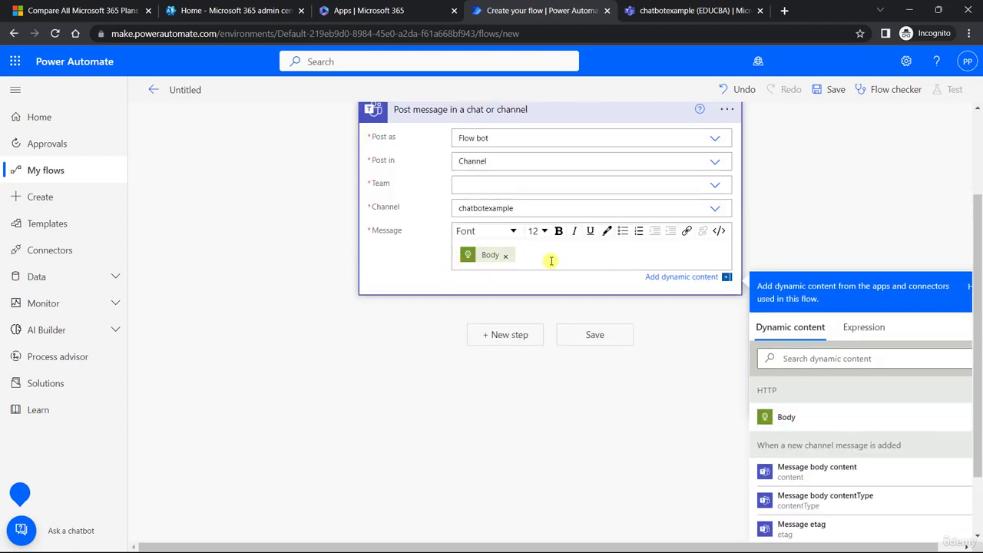
left_click(595, 336)
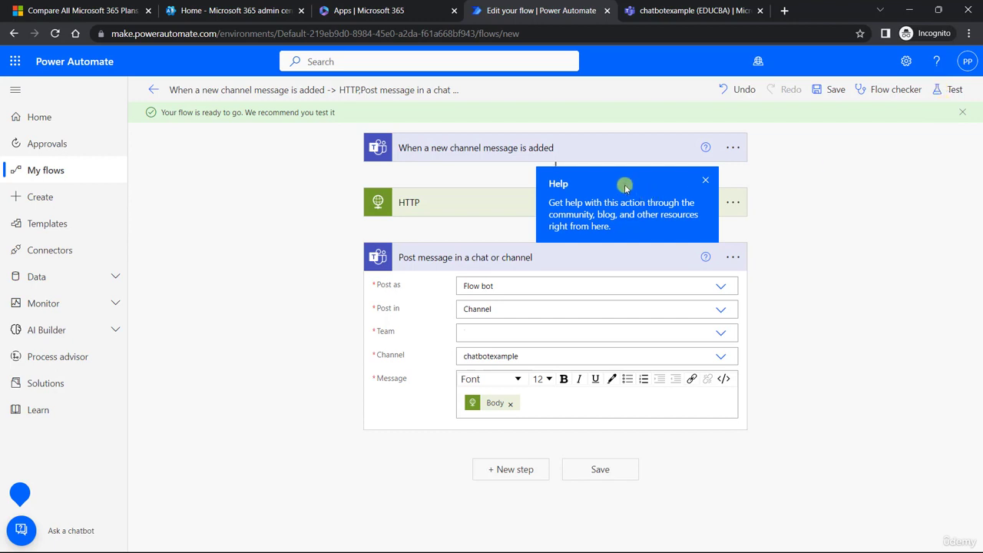
Change the prompt in the HTTP body to "Give me difference between Python and Java in less then 30 words" and save the flow.
left_click(468, 202)
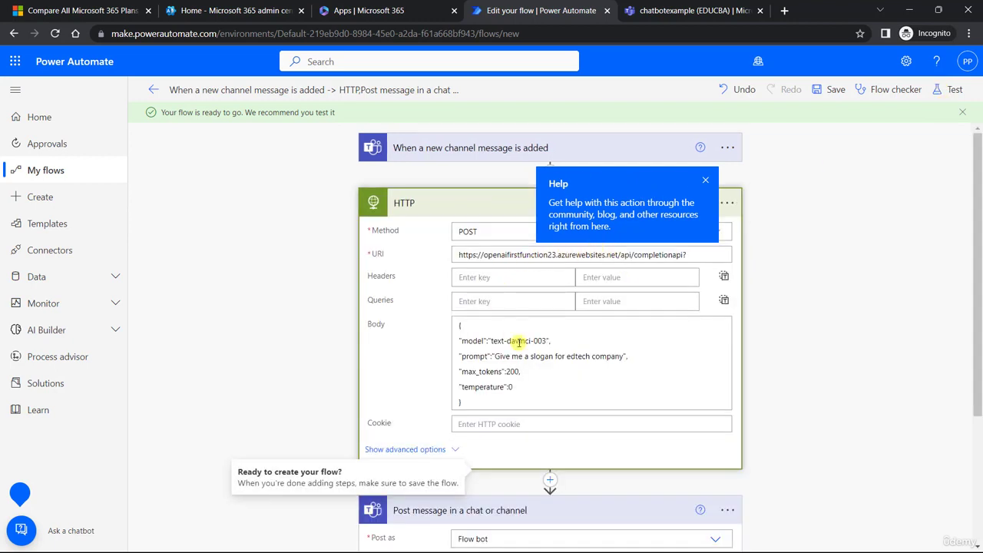
left_click_drag(496, 357, 625, 359)
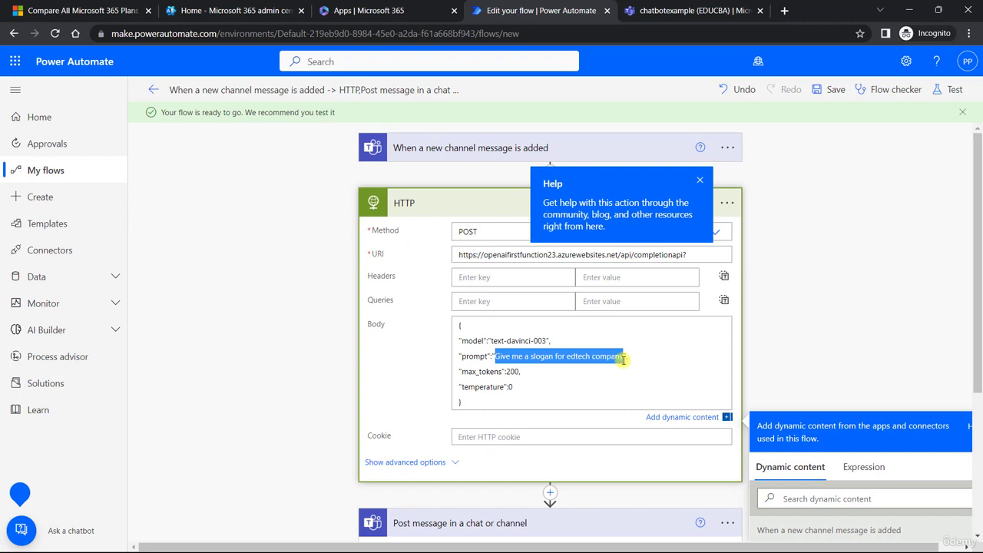
type("Give me ")
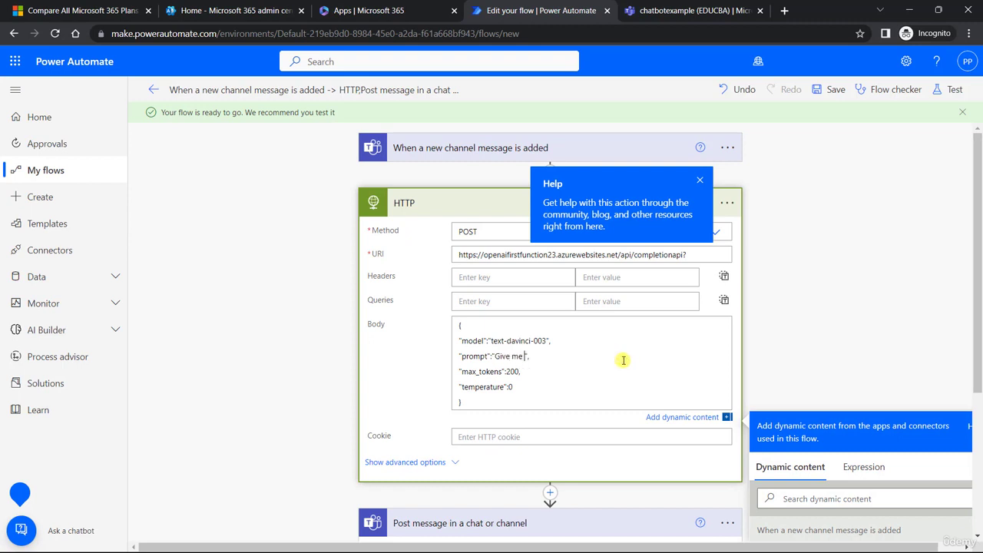
type("difference bwe")
key("BackSpace")
key("BackSpace")
type("etween Python and Java ")
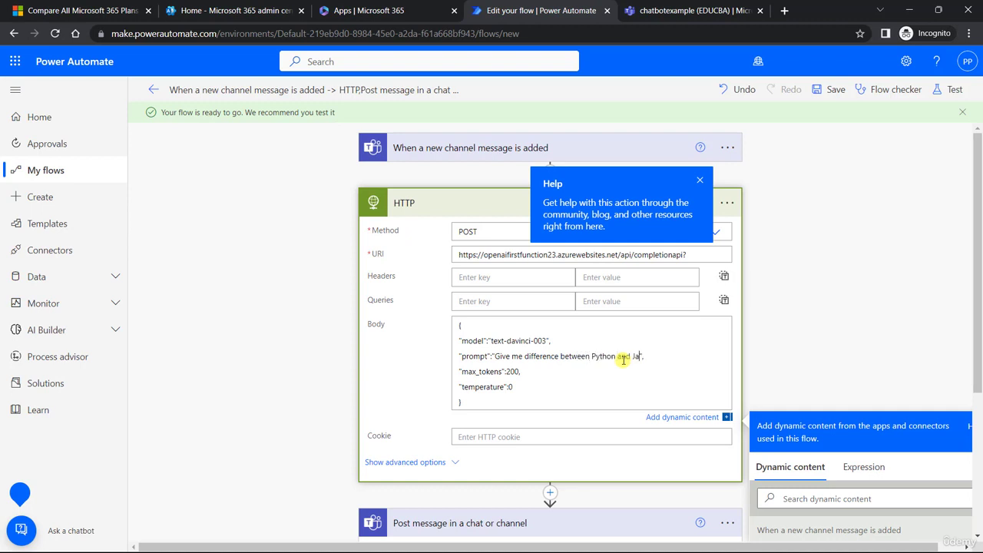
type("in less then 30 words")
left_click(424, 206)
left_click(831, 92)
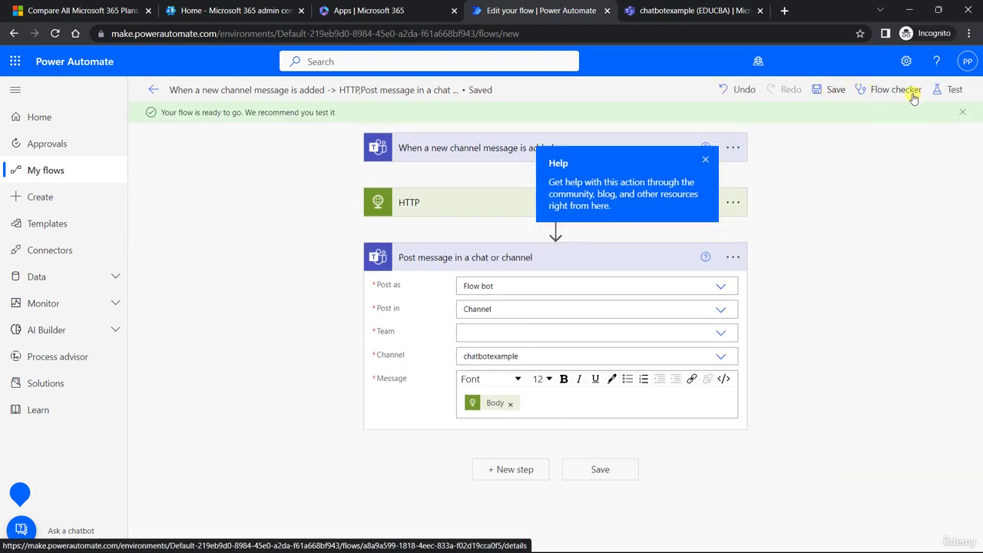
Start a manual test of the saved flow.
left_click(949, 90)
left_click(782, 121)
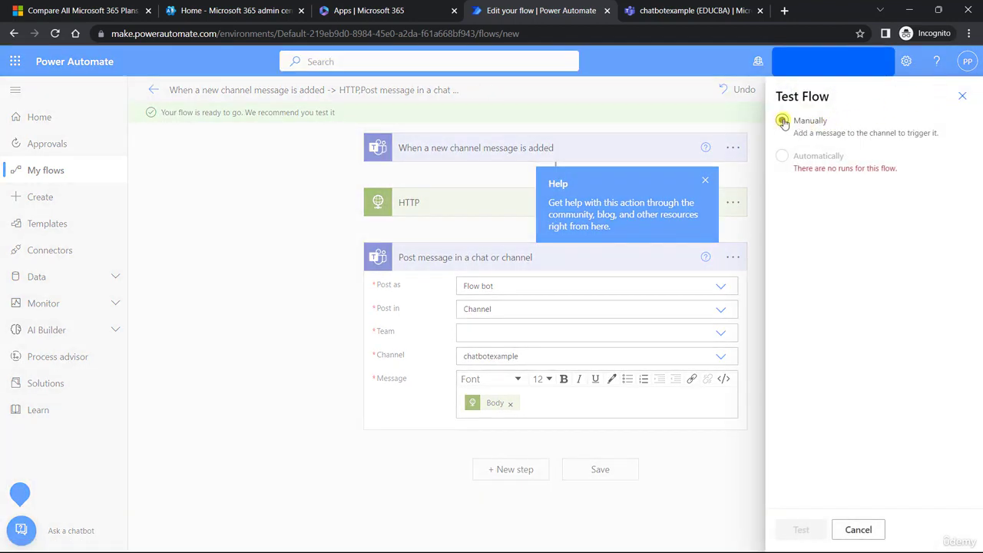
left_click(807, 528)
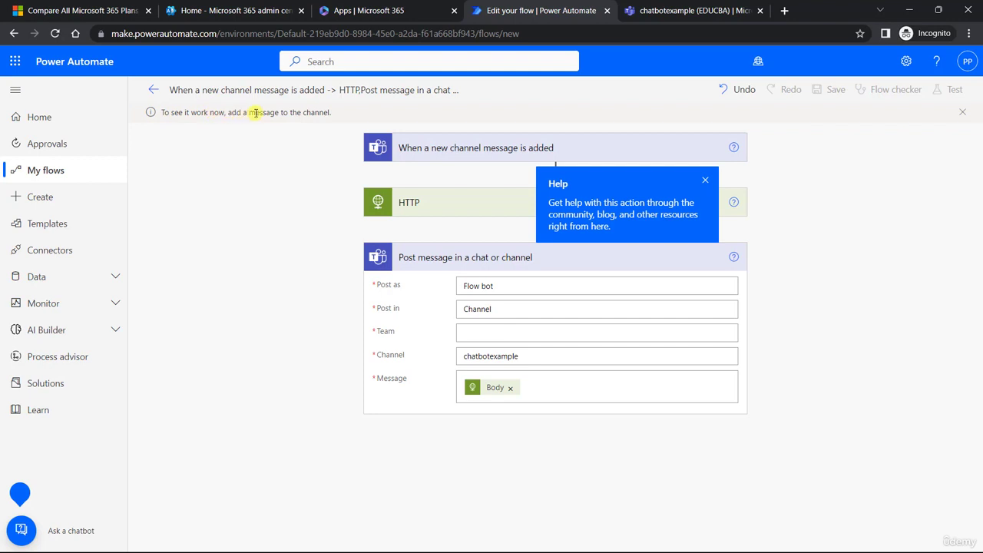
Switch to Microsoft Teams and post "Hello All" as a new conversation in the chatbotexample channel to trigger the flow.
left_click(676, 6)
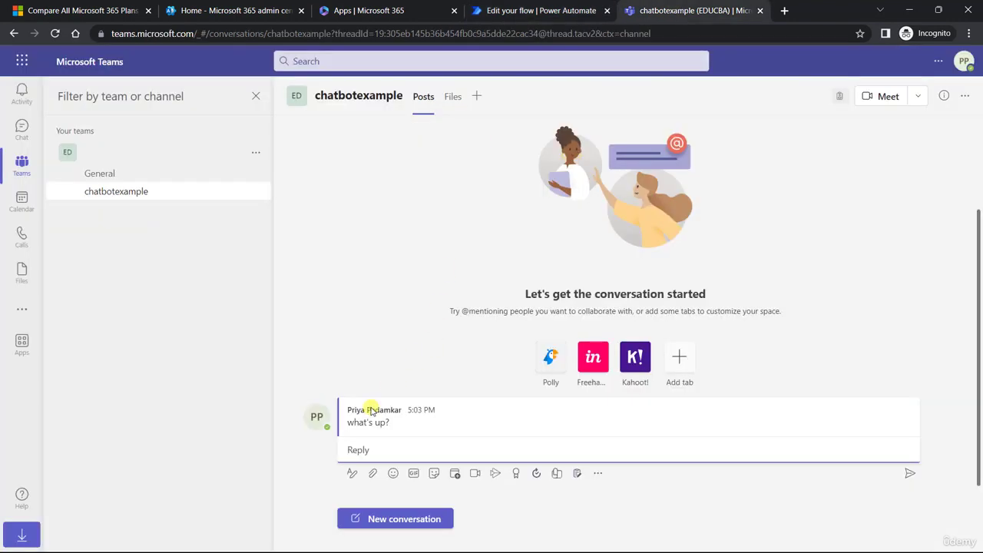
left_click(393, 520)
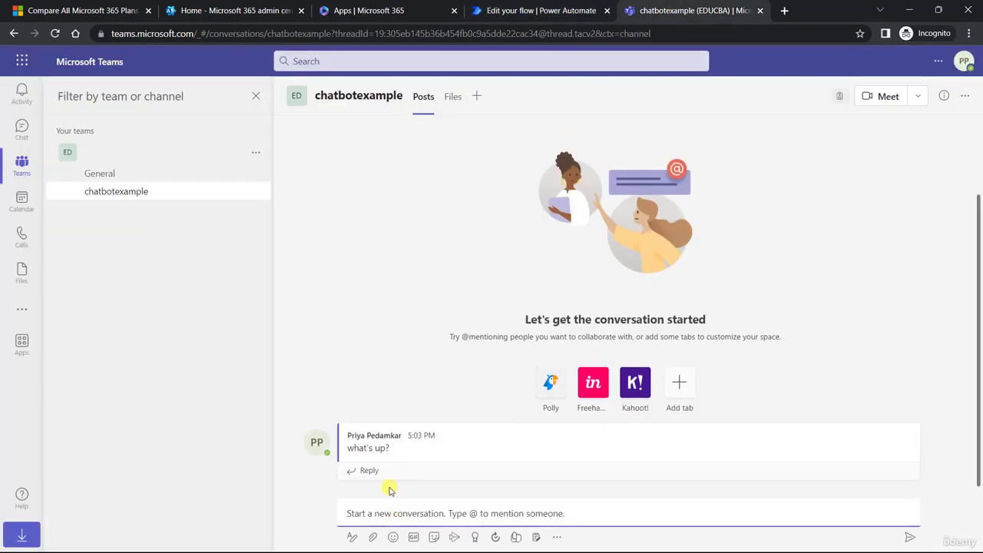
type("Hello All")
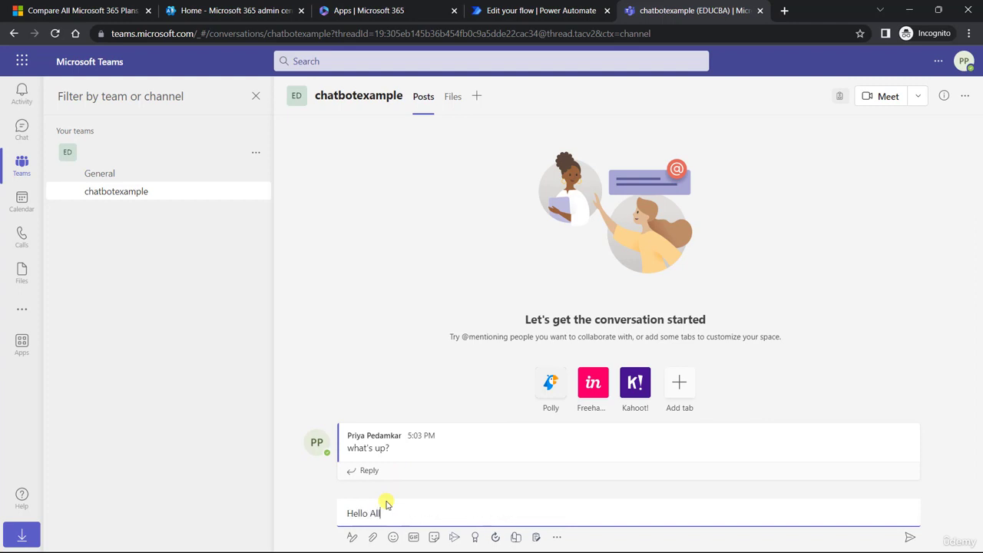
key("Return")
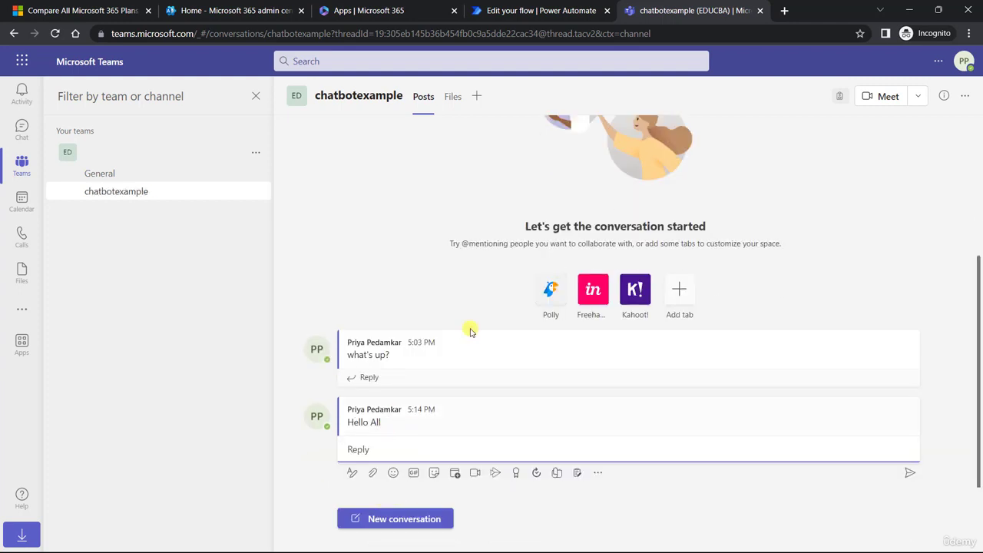
Check the flow's run result in Power Automate and the message it posted in the Teams chatbotexample channel.
left_click(498, 10)
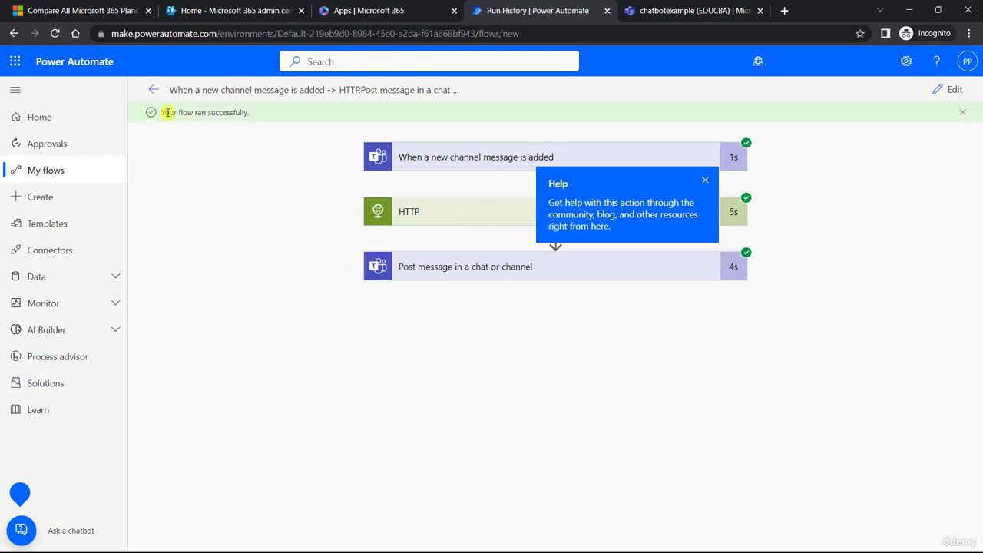
left_click(713, 20)
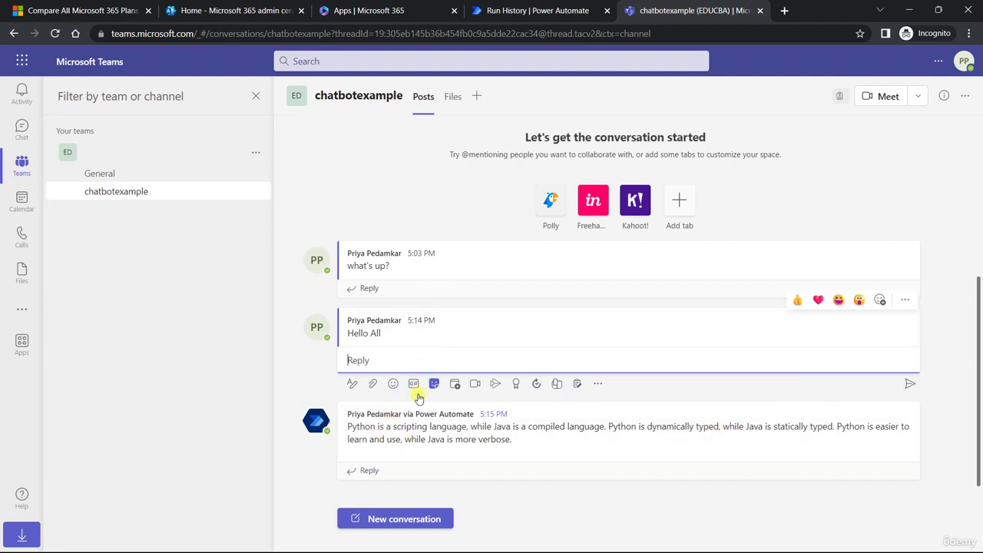
left_click(537, 16)
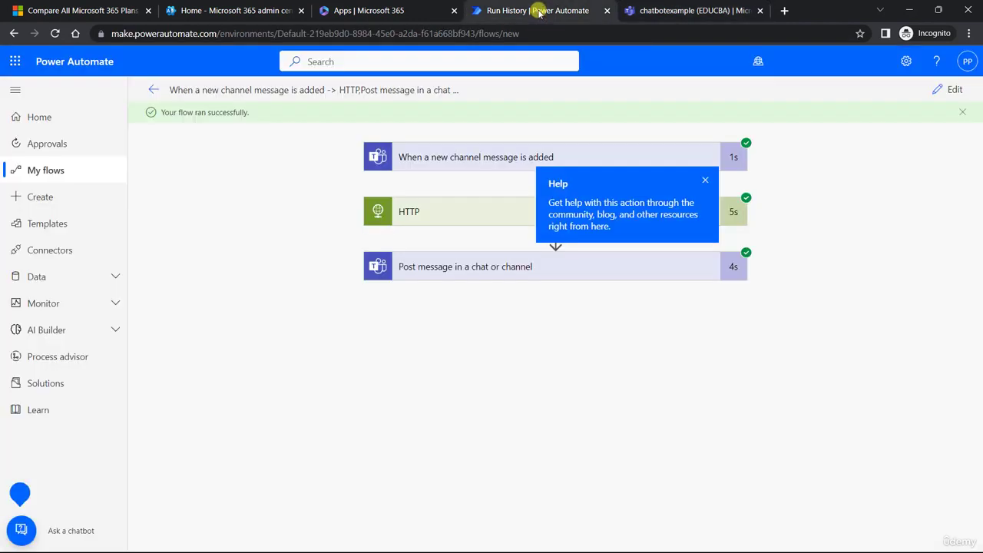
left_click(664, 10)
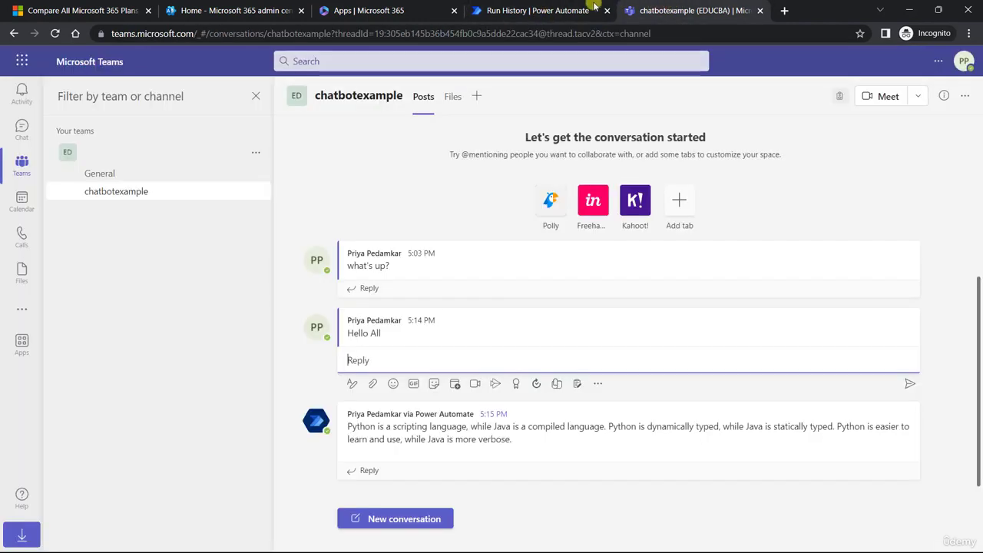